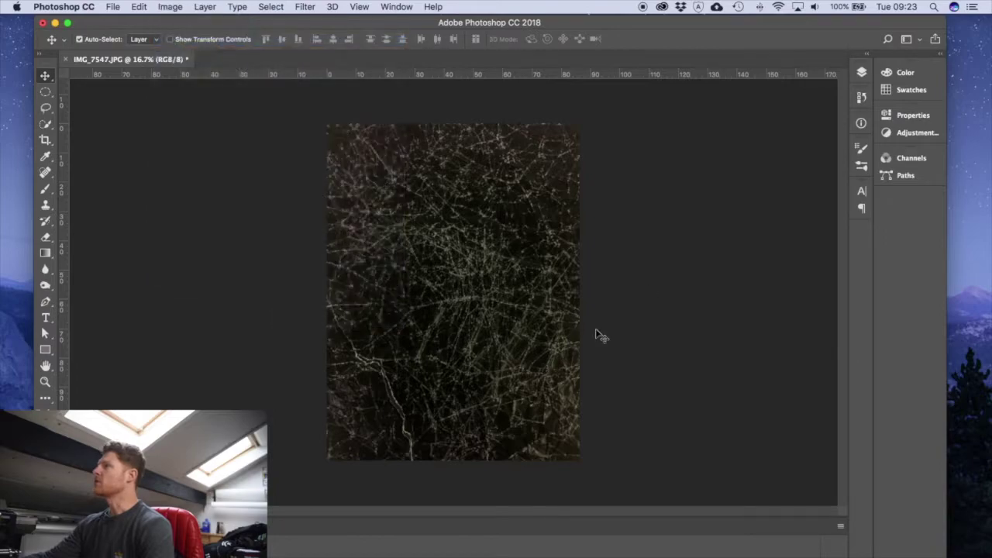
- Apply Brightness/Contrast to the scratched texture photo, raising brightness to the maximum and contrast to 100
left_click_drag(622, 193, 627, 174)
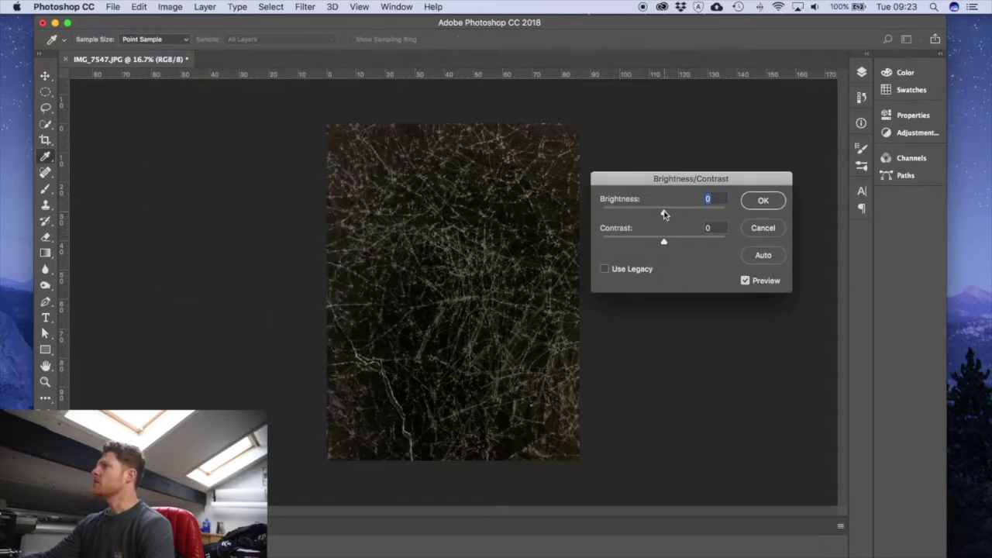
left_click_drag(664, 215, 705, 211)
left_click_drag(664, 246, 750, 254)
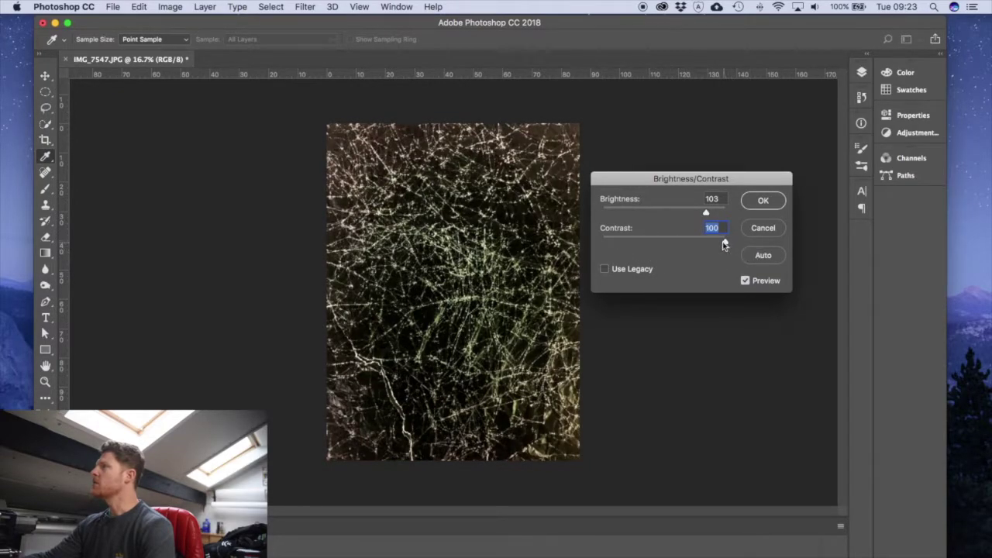
left_click_drag(709, 213, 729, 214)
left_click(763, 200)
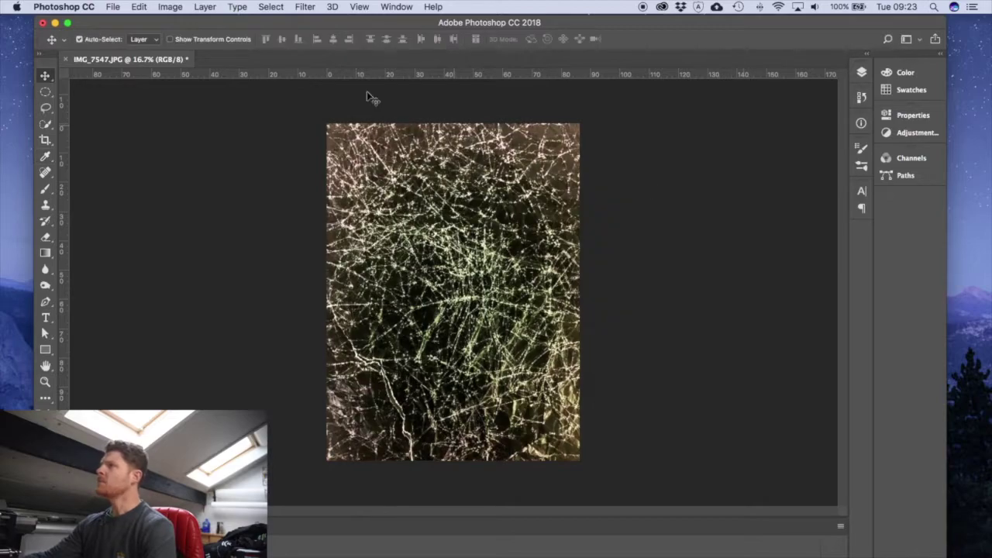
- Apply a Levels adjustment to the texture photo with the RGB midtone input set to 1.24
left_click(185, 6)
mouse_move(204, 39)
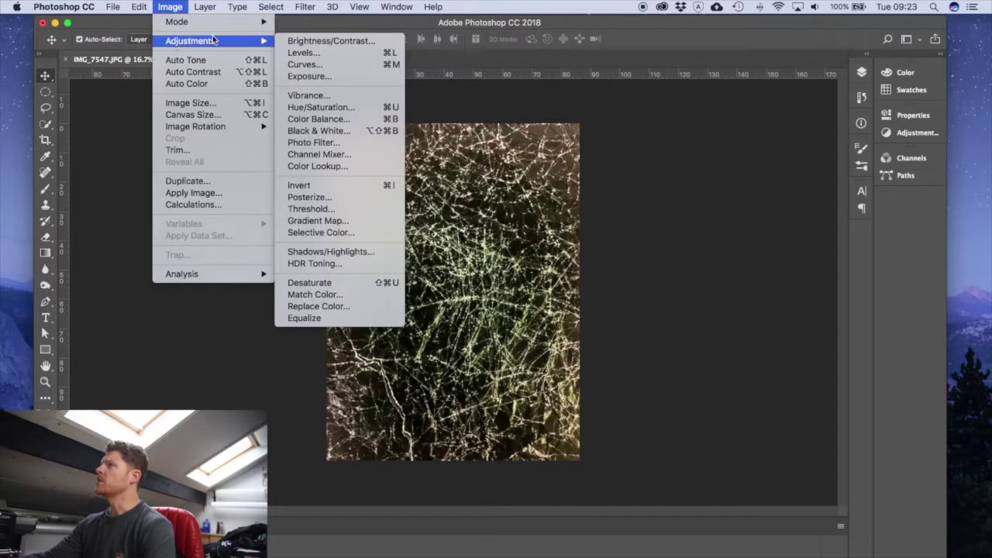
left_click(302, 52)
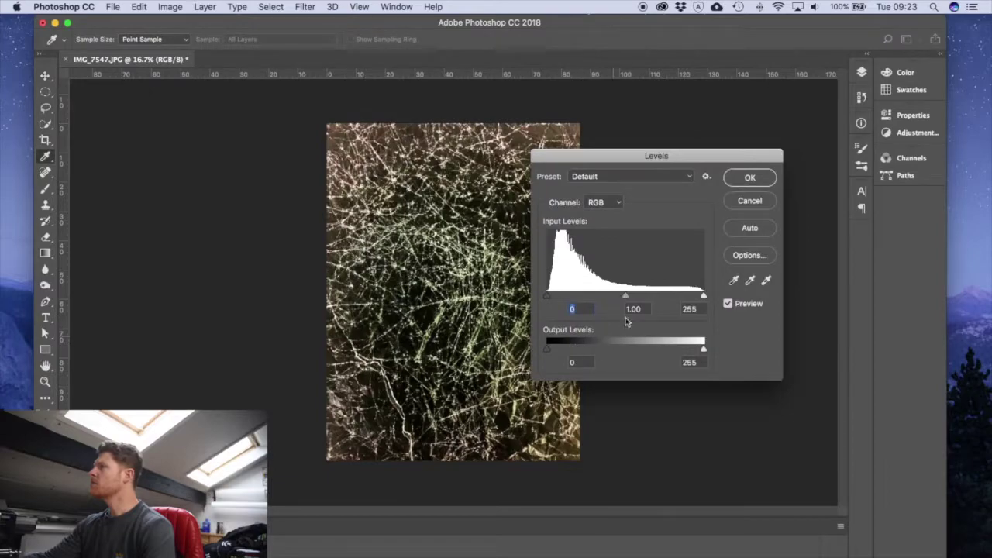
left_click_drag(630, 296, 613, 297)
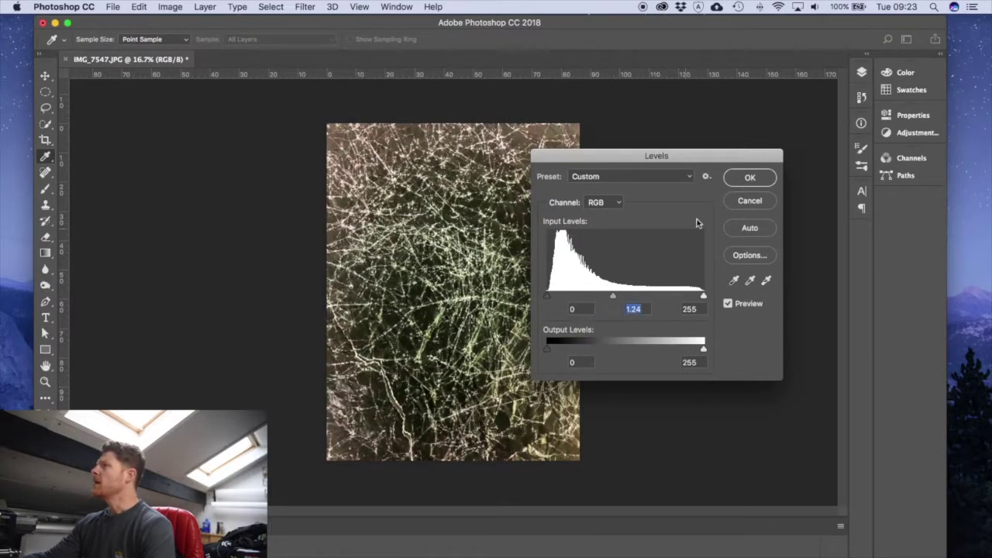
left_click(749, 179)
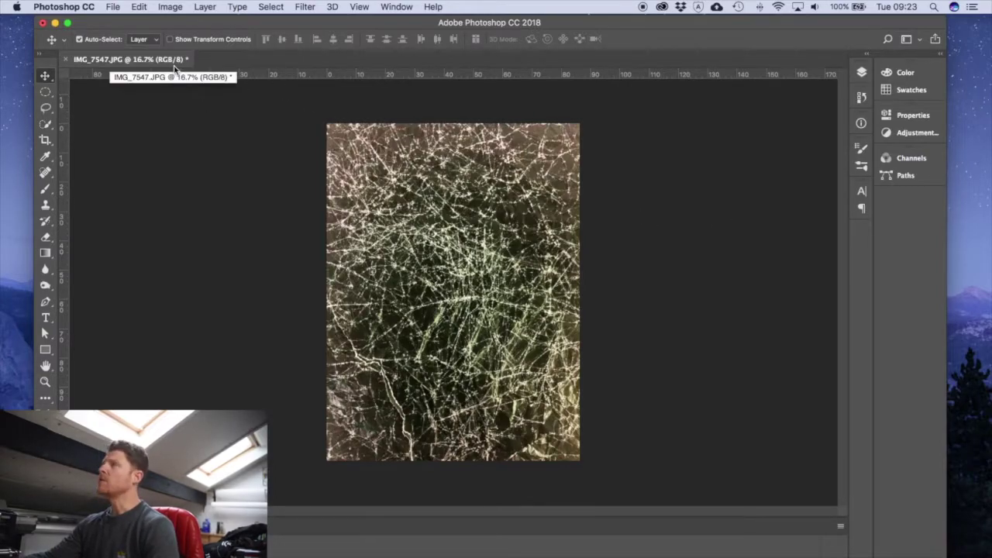
- Remove all colour from the texture photo with a Hue/Saturation adjustment, setting saturation to -100
left_click(176, 8)
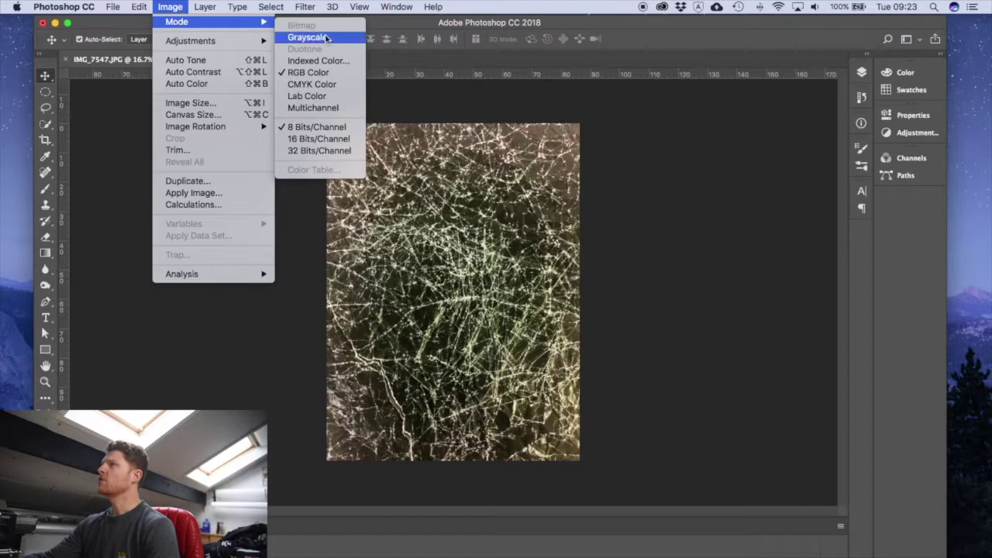
mouse_move(197, 48)
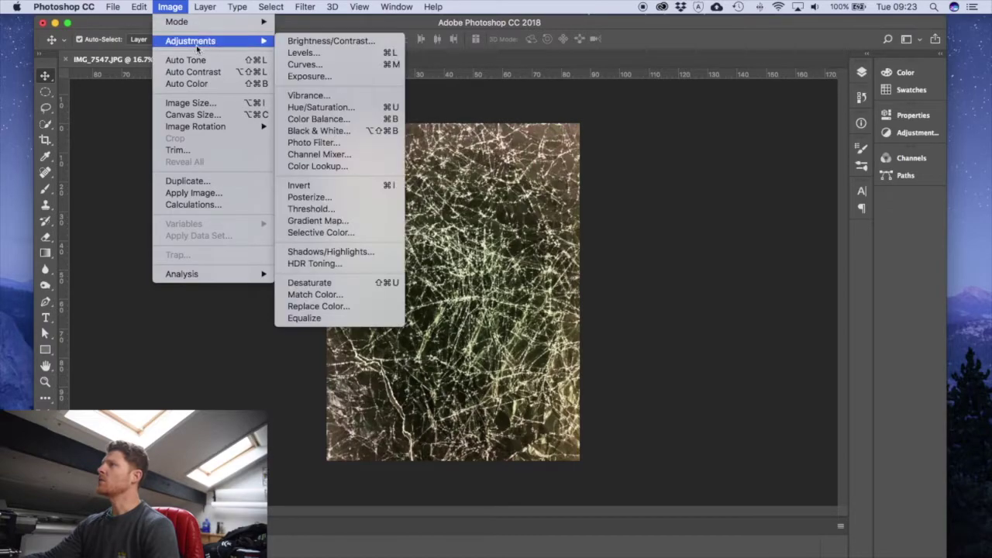
left_click(303, 107)
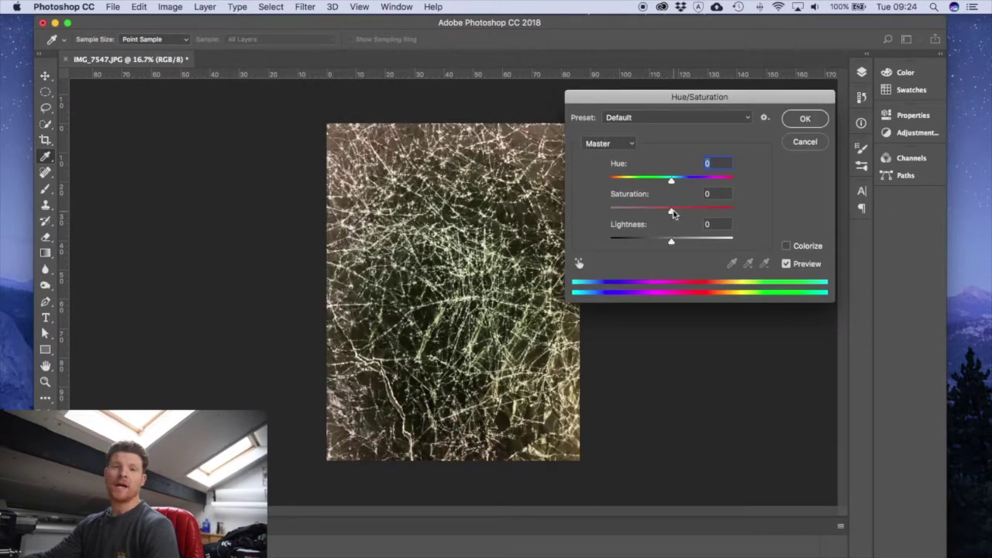
left_click_drag(672, 211, 504, 208)
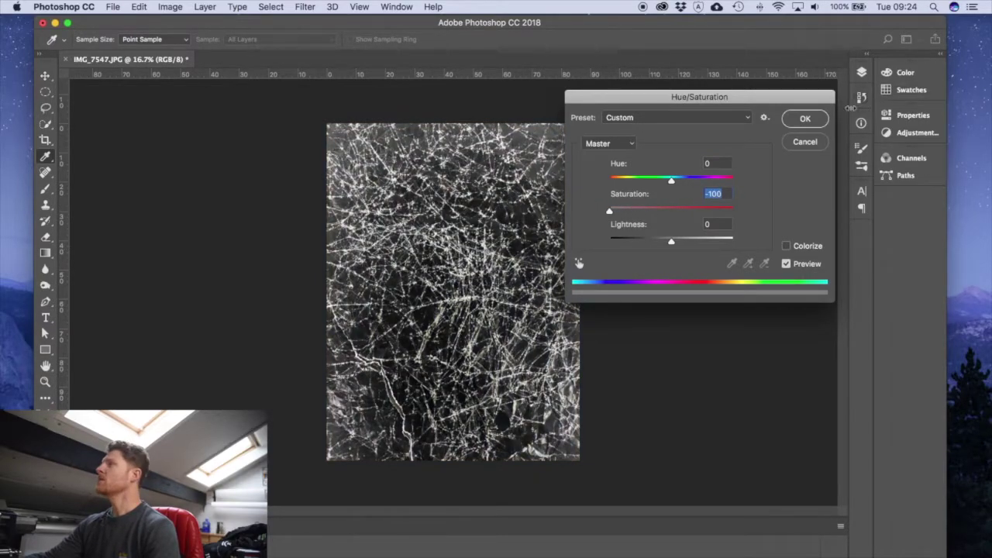
left_click(805, 119)
- Convert the texture to pure black and white with a Threshold adjustment at level 128
left_click(170, 6)
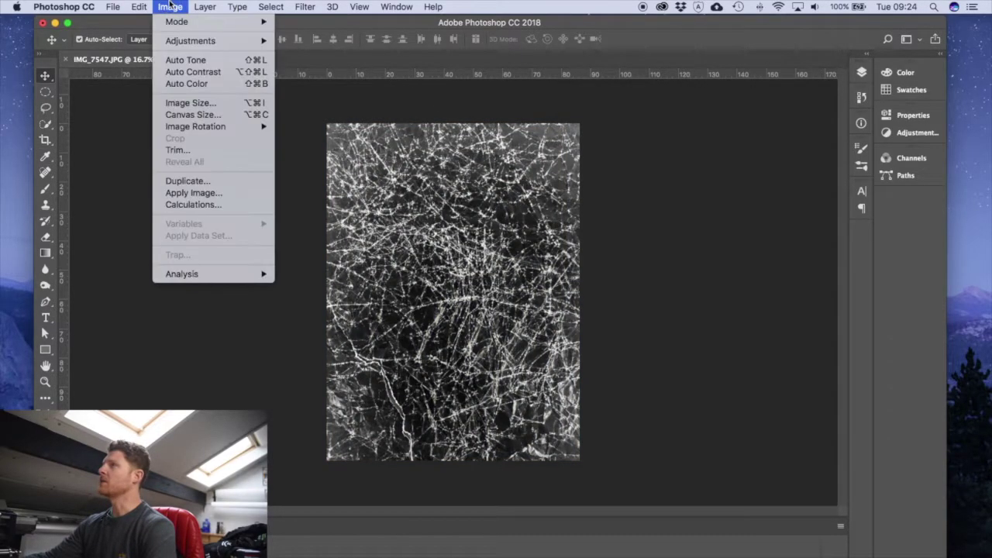
mouse_move(197, 40)
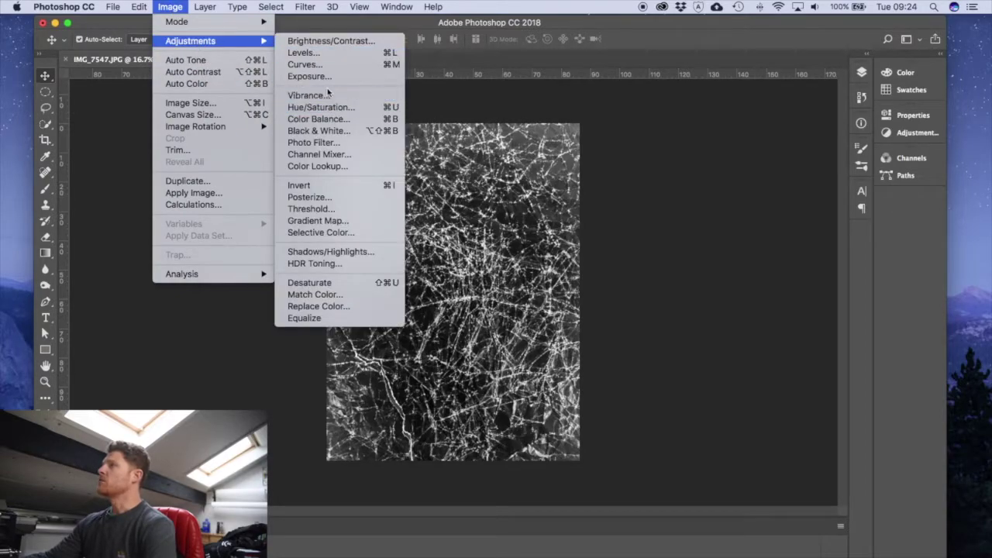
left_click(340, 209)
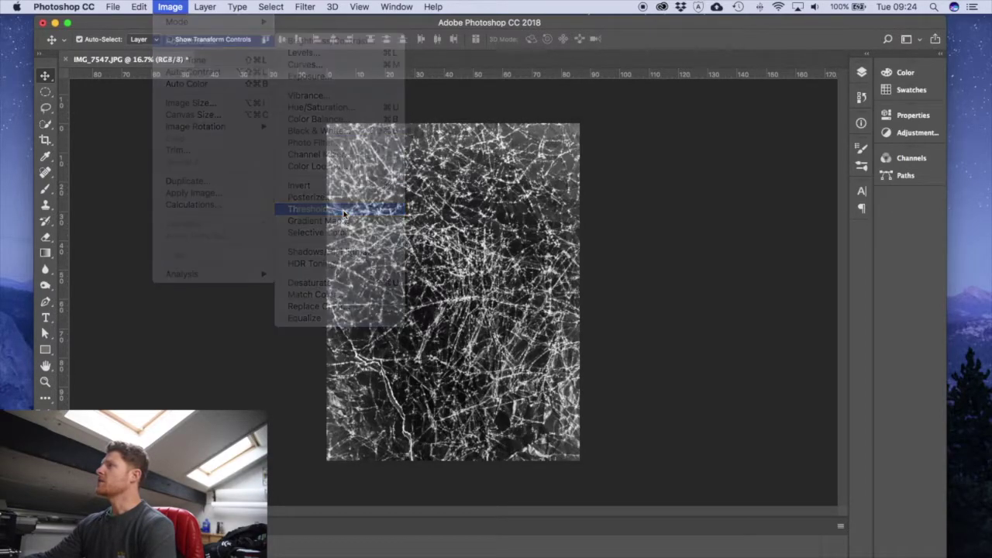
left_click_drag(676, 152, 672, 135)
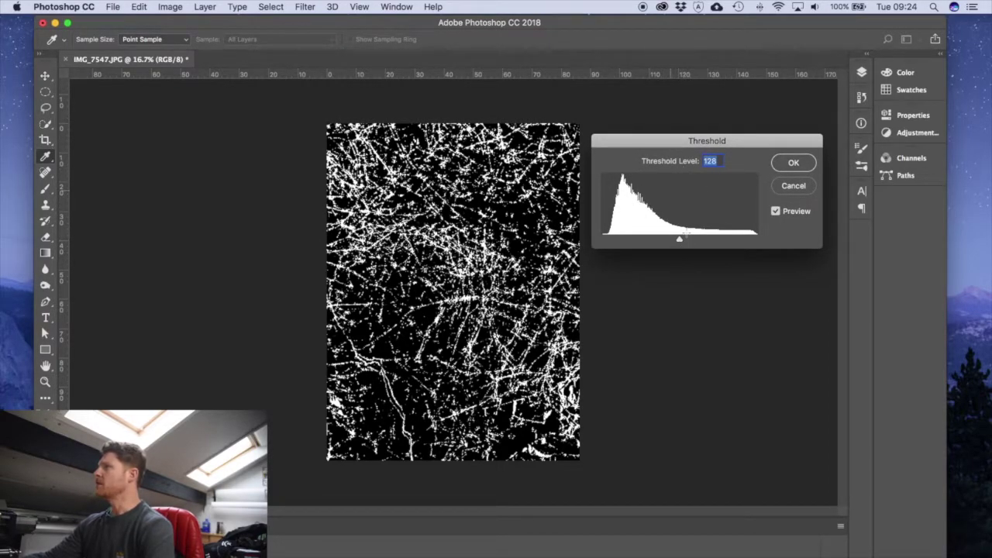
left_click_drag(680, 240, 741, 236)
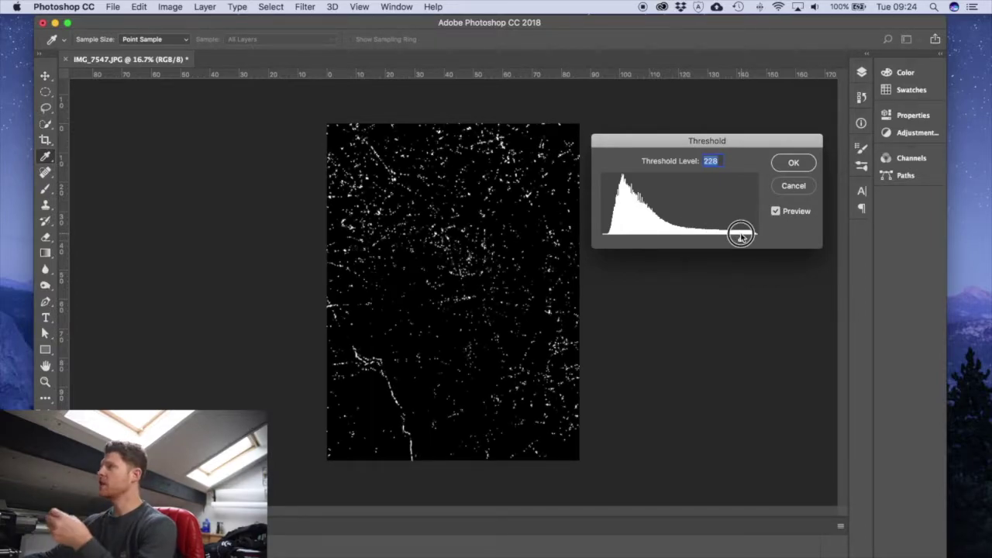
left_click_drag(741, 237, 679, 240)
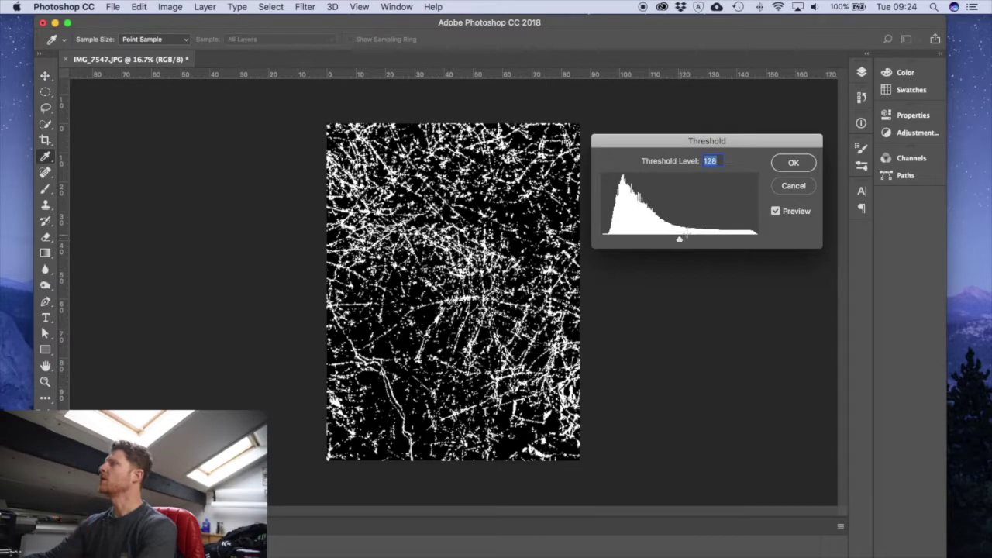
left_click(788, 165)
- Save the texture as distress_texture.jpg in the Design For Distress folder, using JPEG quality 12 (Maximum)
left_click(112, 7)
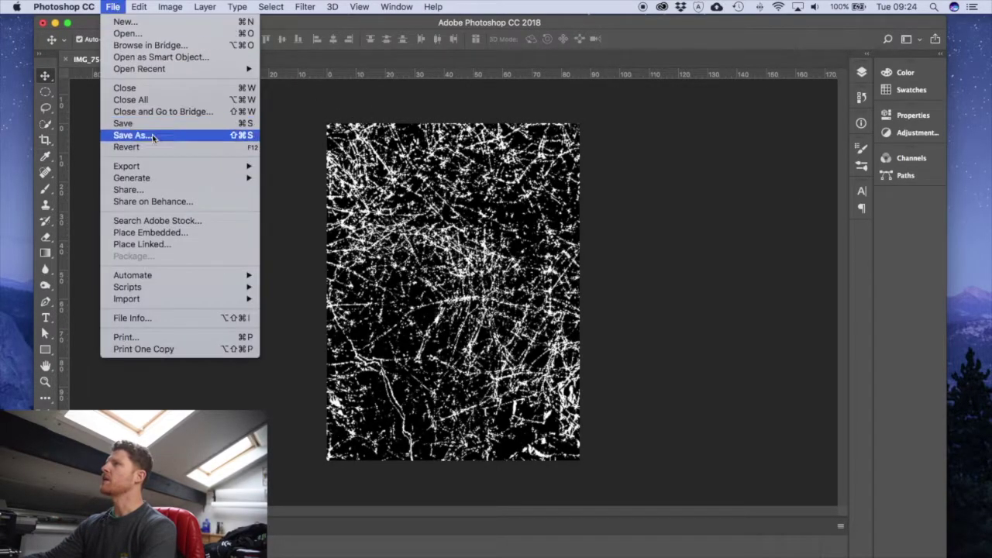
left_click(213, 138)
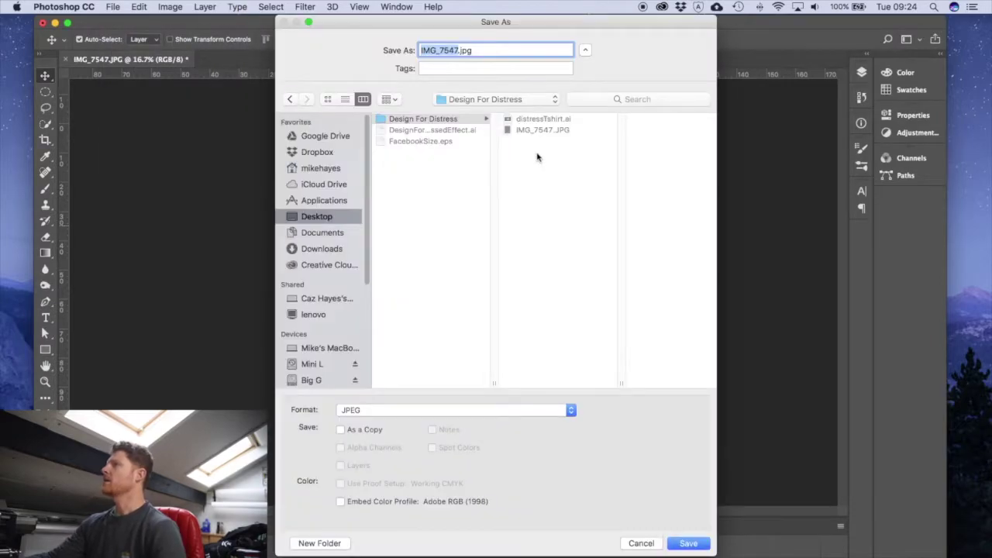
type("distress_texture")
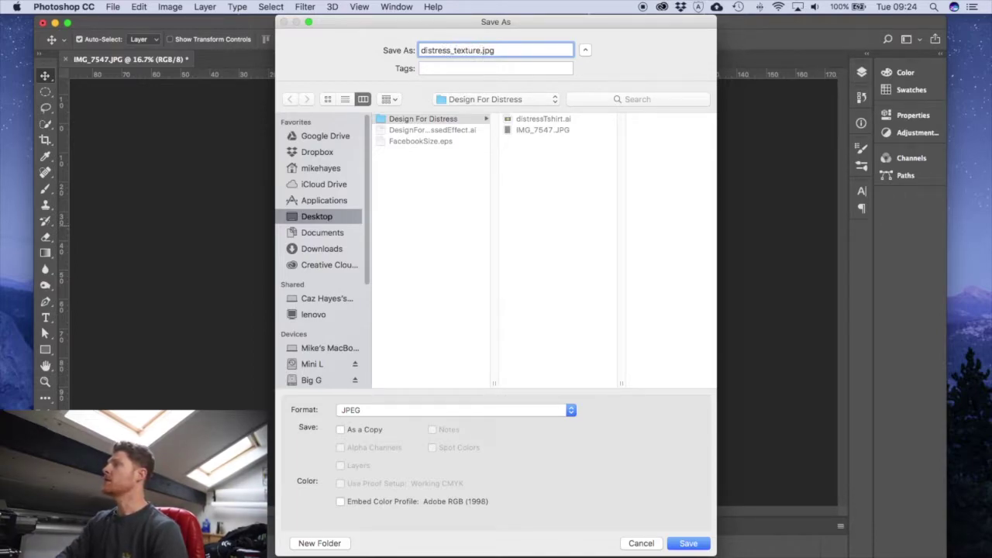
key("Return")
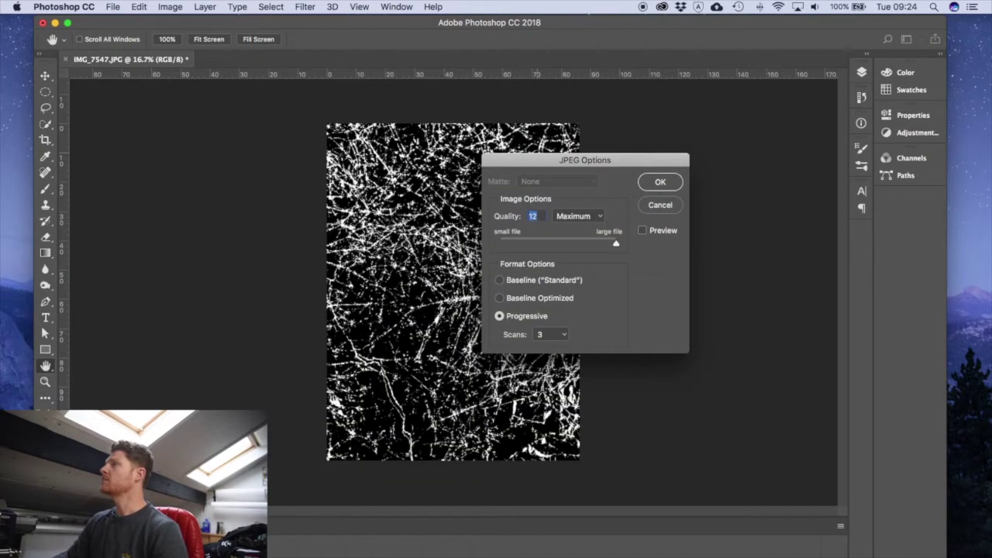
key("Return")
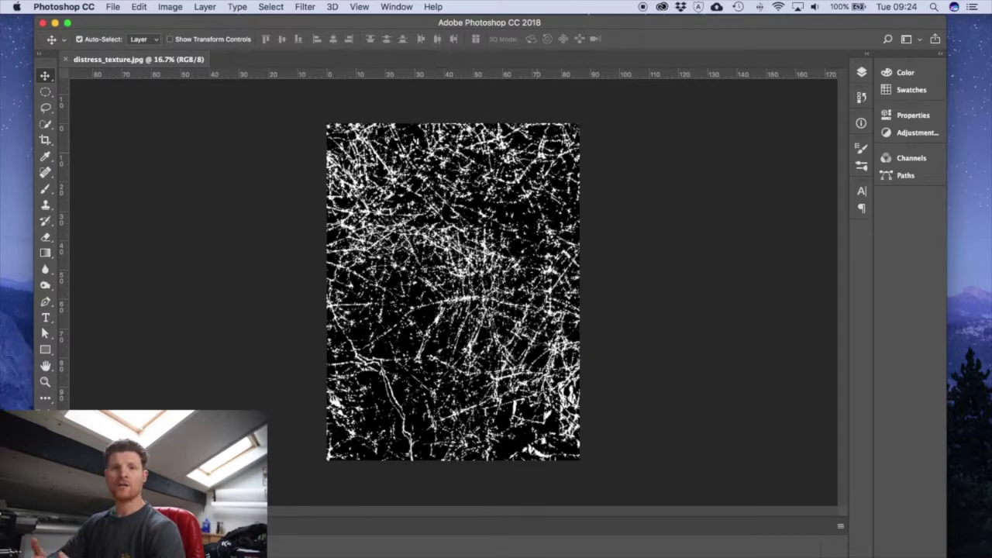
- Switch to Illustrator and place distress_texture.jpg into the open untitled document
key("super+Tab")
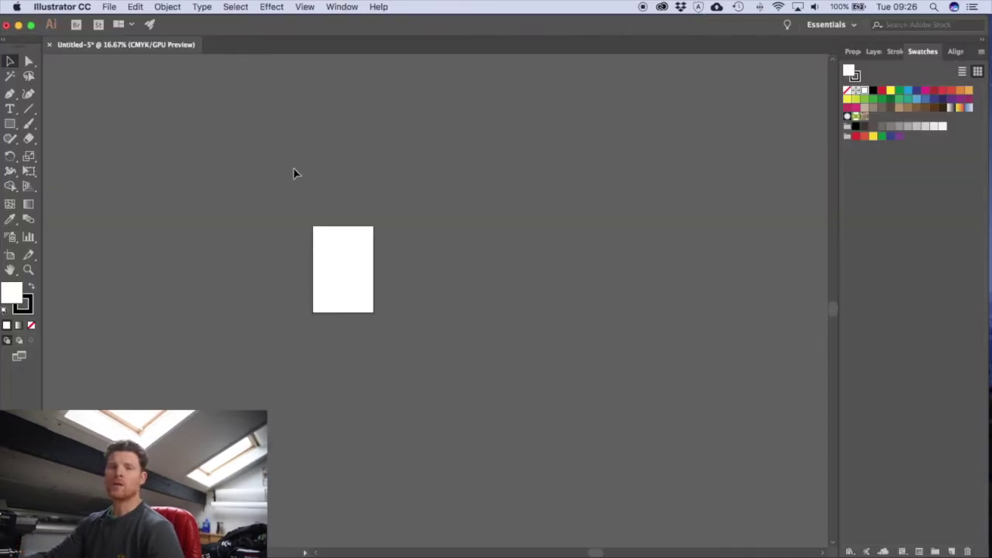
left_click_drag(258, 197, 348, 210)
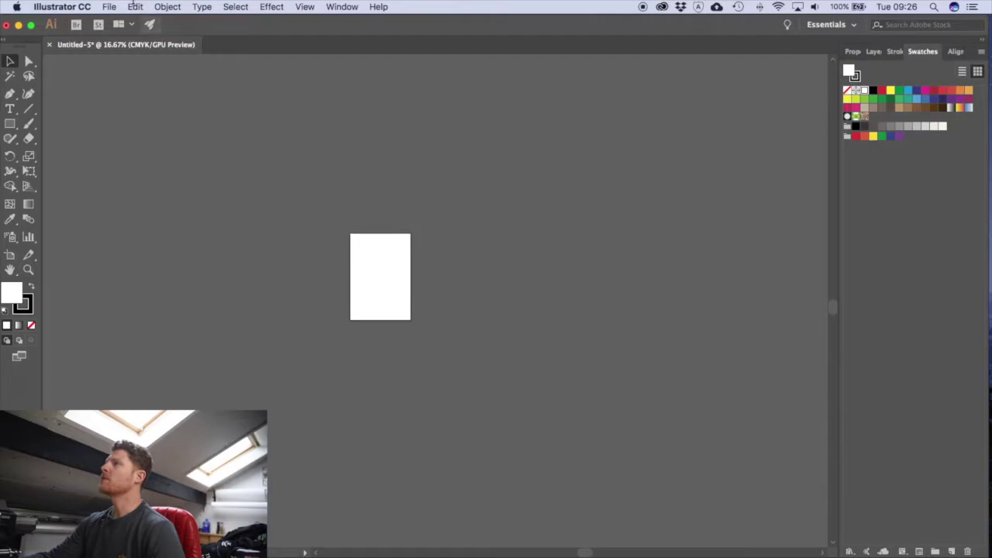
left_click(109, 6)
left_click(137, 190)
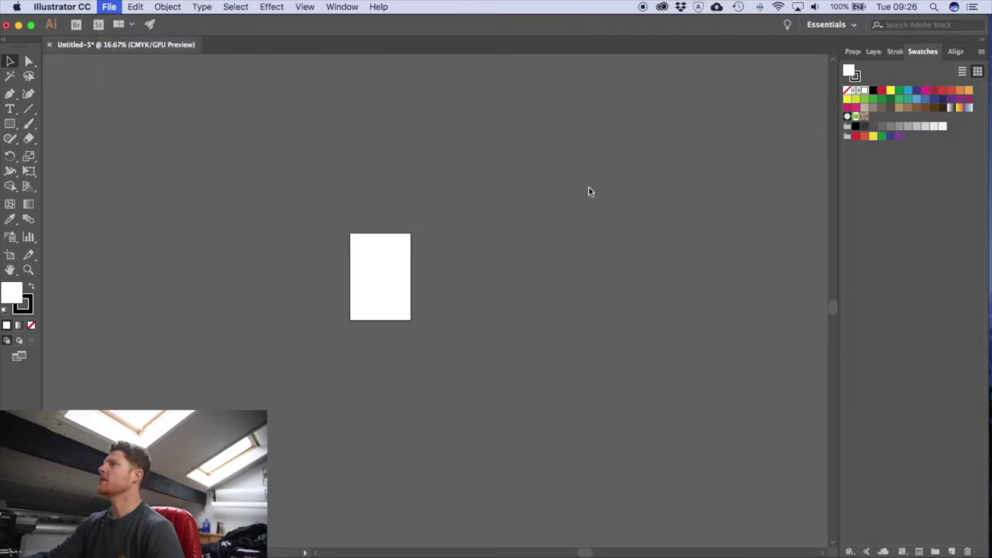
left_click(228, 53)
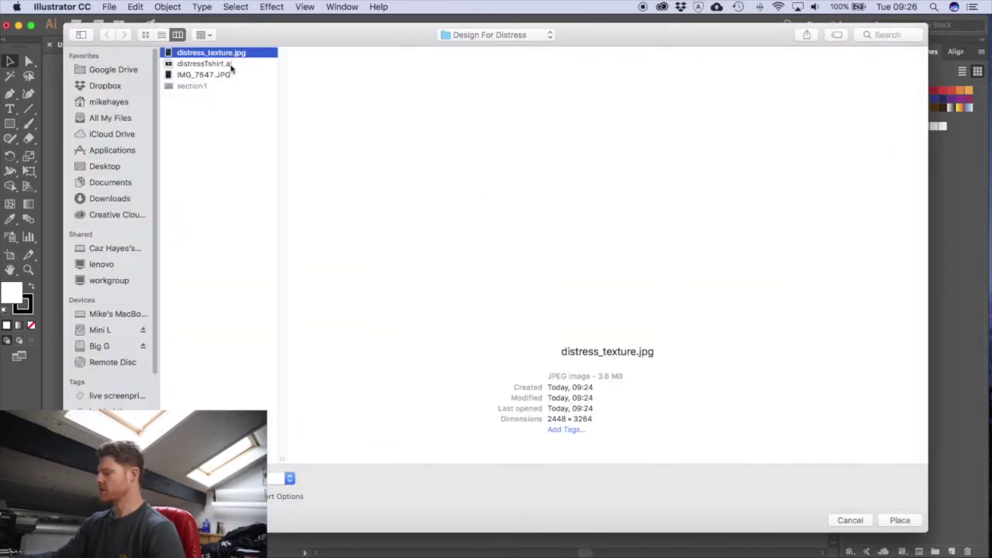
key("Return")
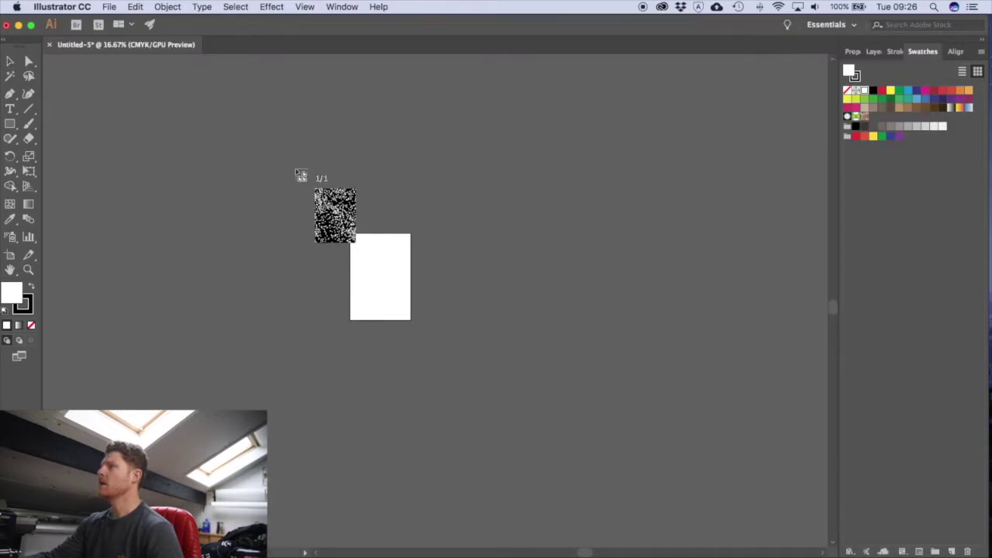
left_click(297, 170)
- Scale the placed texture down proportionally and centre it within the artboard, leaving a white margin around it
left_click_drag(491, 305, 475, 292)
key("e")
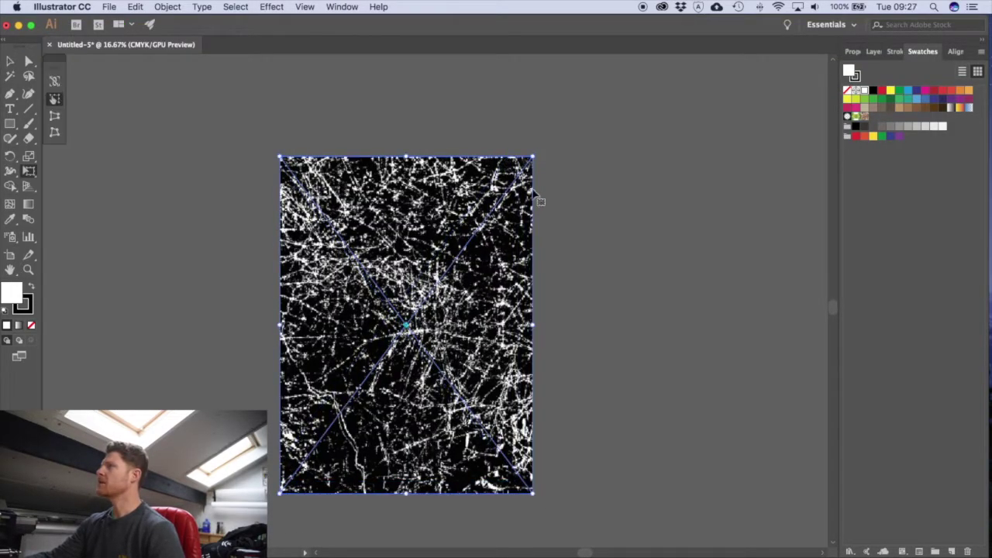
left_click_drag(528, 158, 405, 277)
key("v")
key("e")
left_click_drag(427, 335, 409, 302)
key("v")
left_click(395, 285)
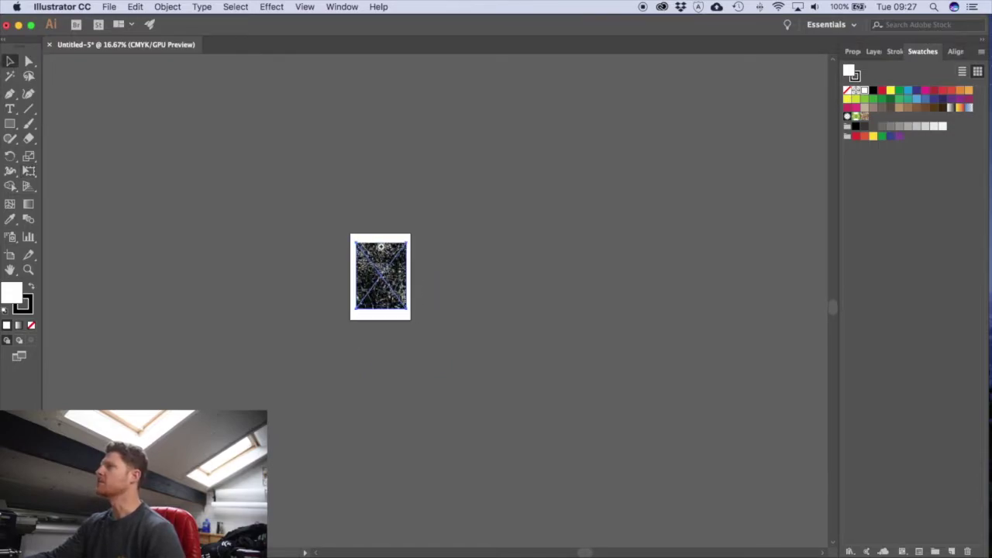
- Show the Image Trace settings for the placed texture and position them beside the artboard
left_click_drag(392, 256, 733, 456)
key("super+minus")
key("super+minus")
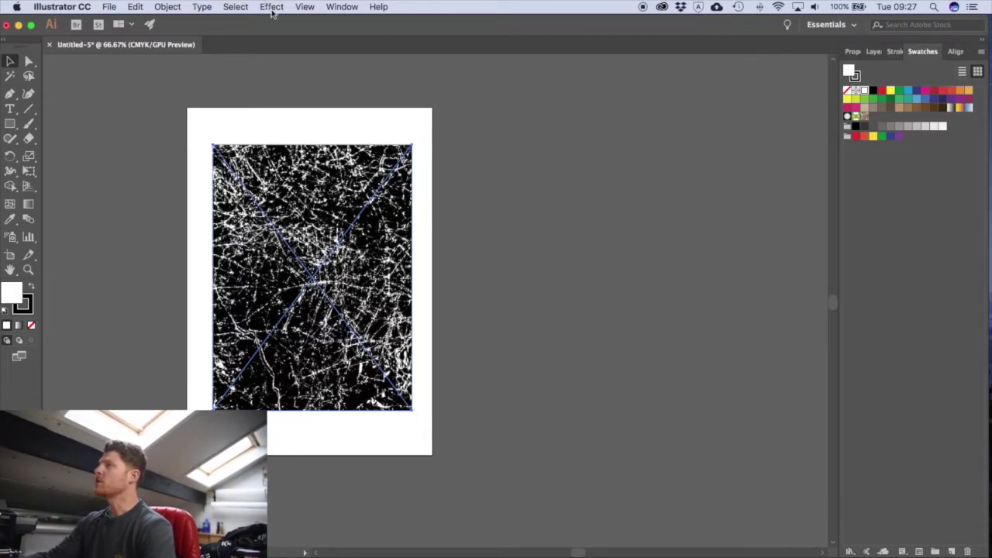
left_click(341, 6)
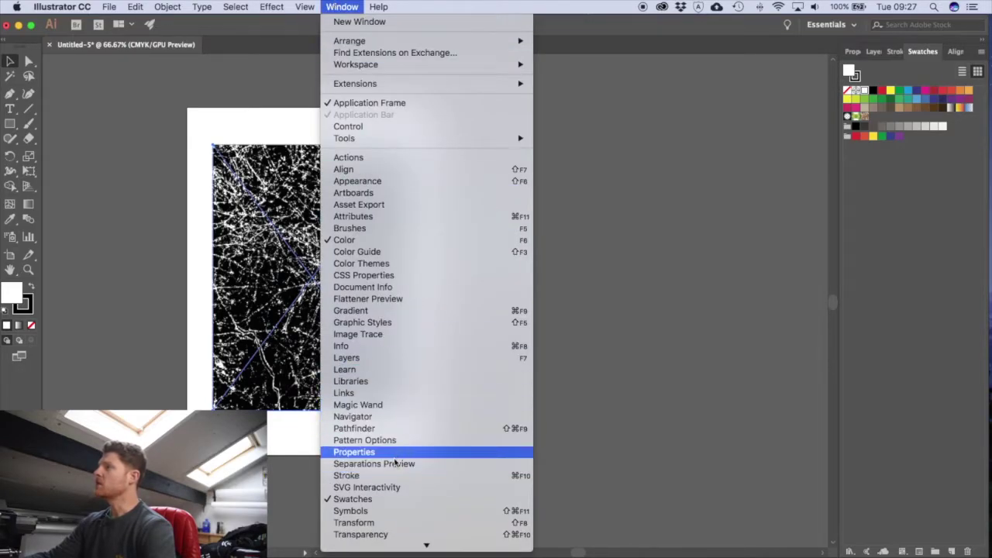
left_click(370, 335)
left_click_drag(330, 172, 563, 138)
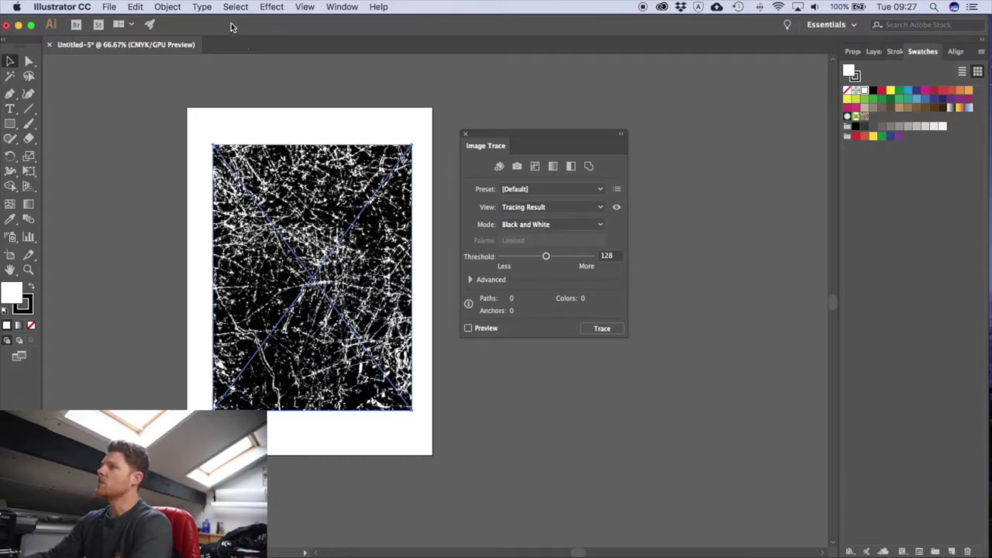
left_click(167, 7)
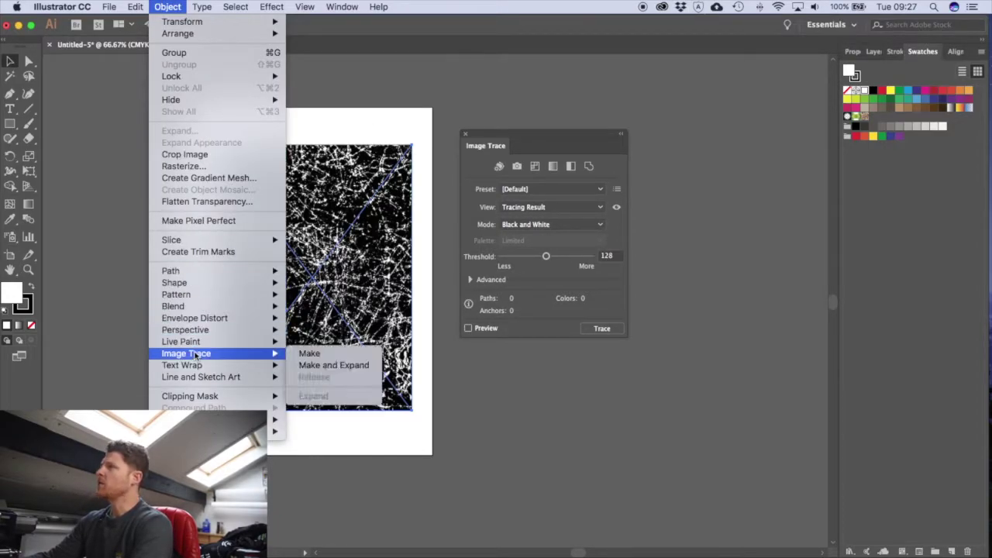
mouse_move(190, 356)
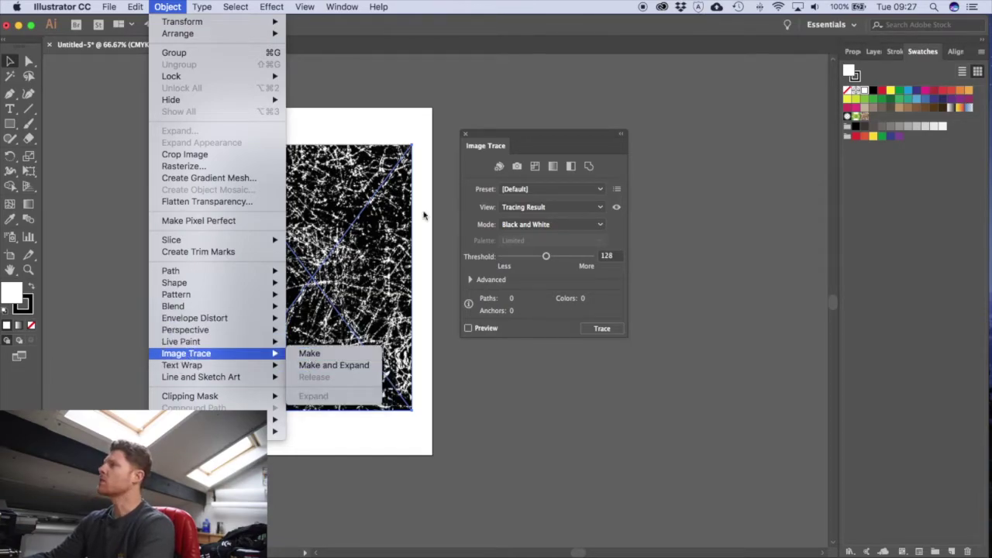
left_click(504, 145)
left_click(342, 6)
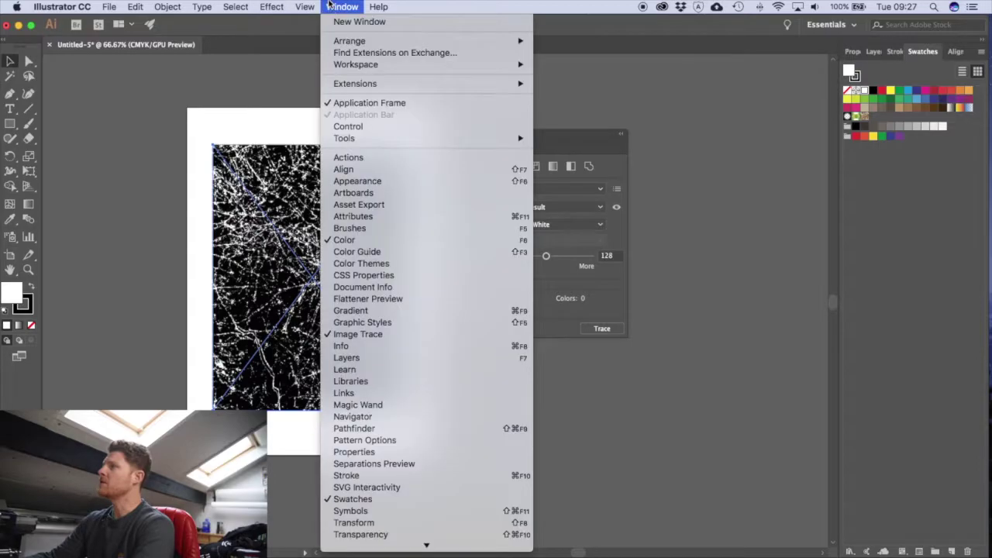
- Trace the placed texture in Black and White mode with the preview on and the noise reduced to 1 px
left_click(575, 140)
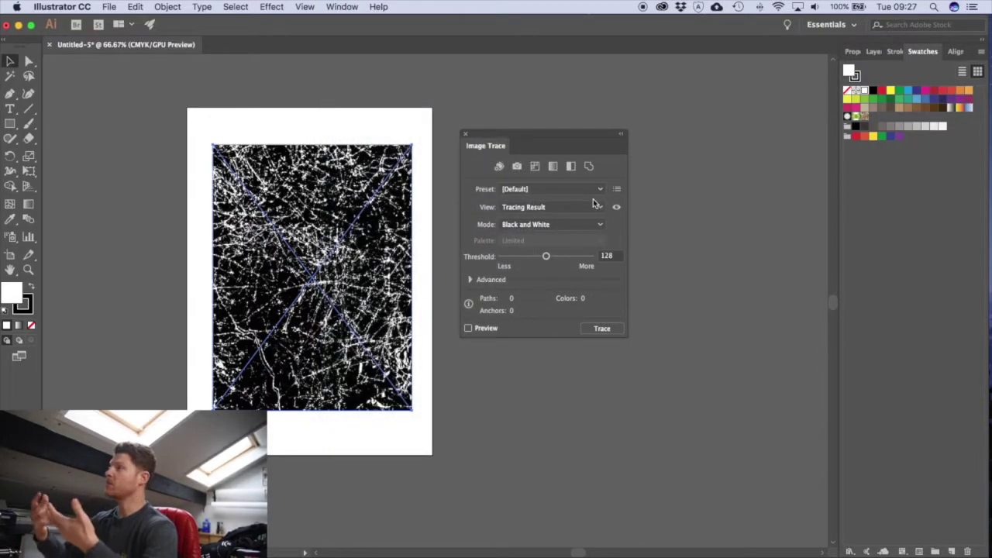
left_click(484, 329)
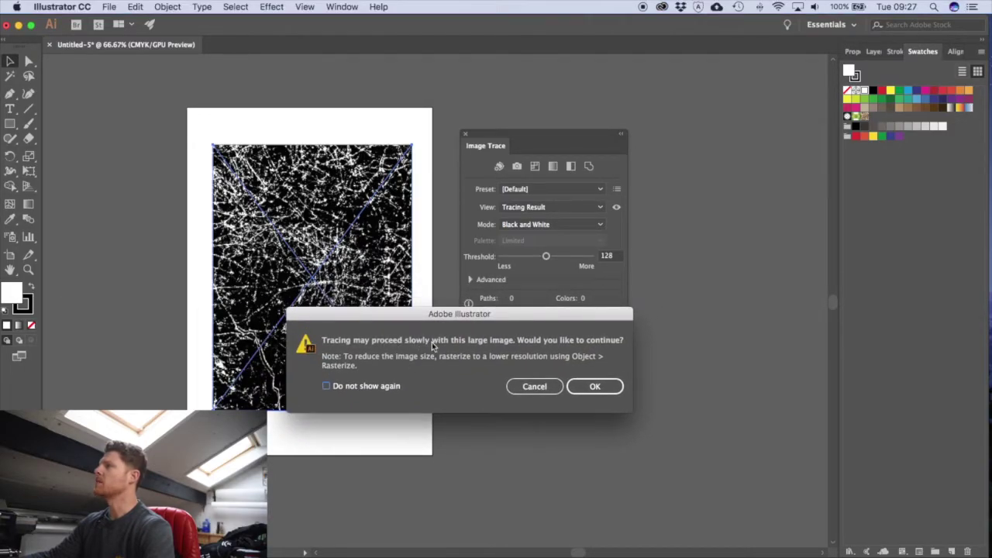
left_click(587, 386)
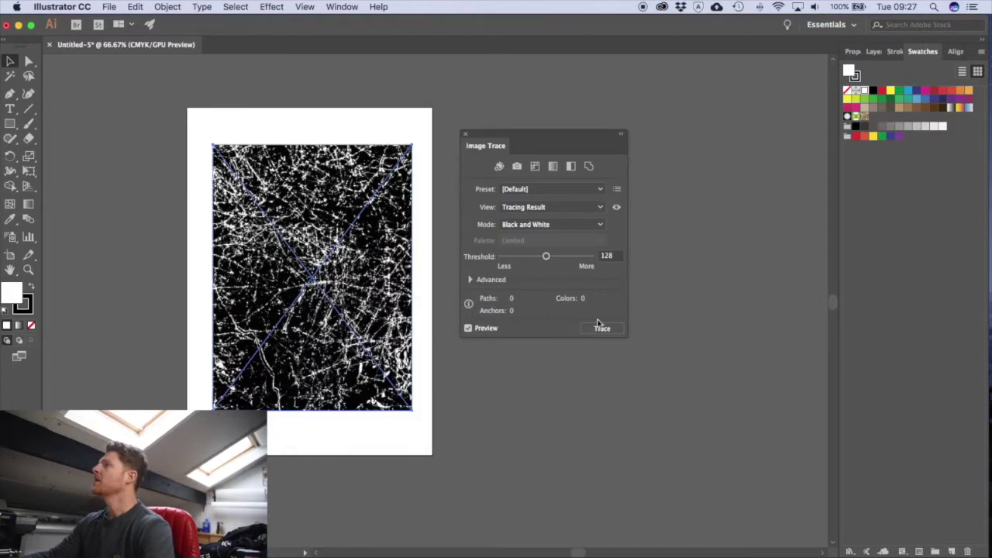
left_click(469, 280)
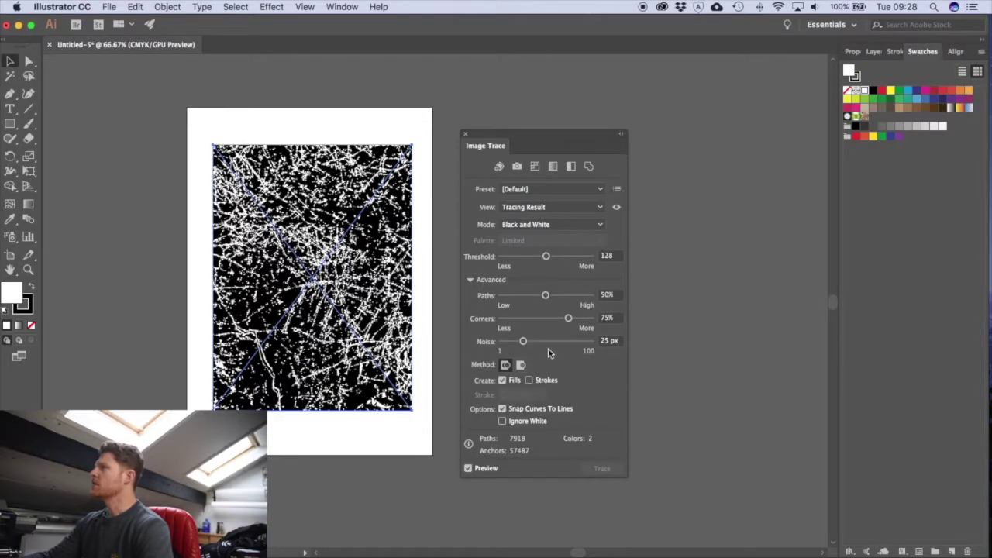
left_click_drag(523, 343, 489, 351)
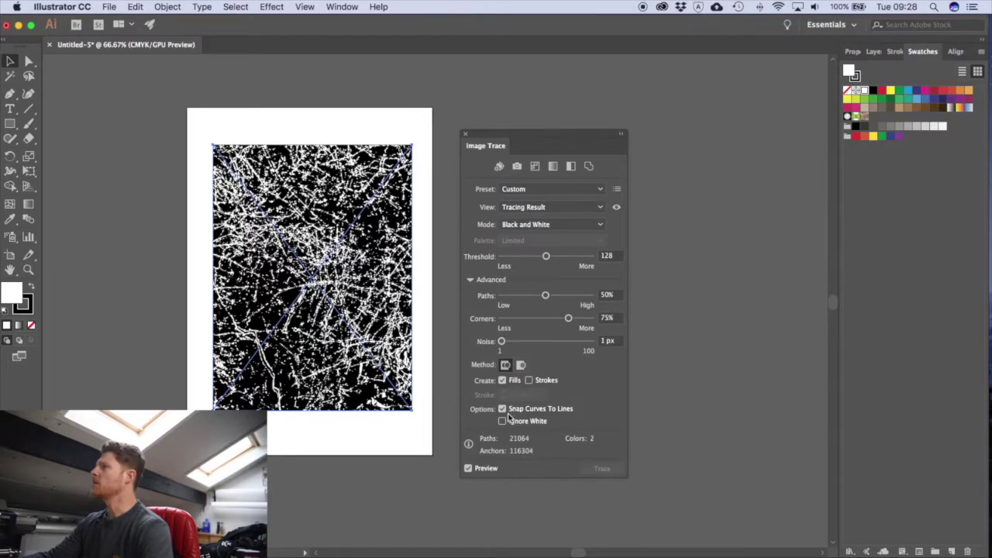
- Raise the trace's Corners and Paths settings to 100% each and retrace the texture
left_click(488, 468)
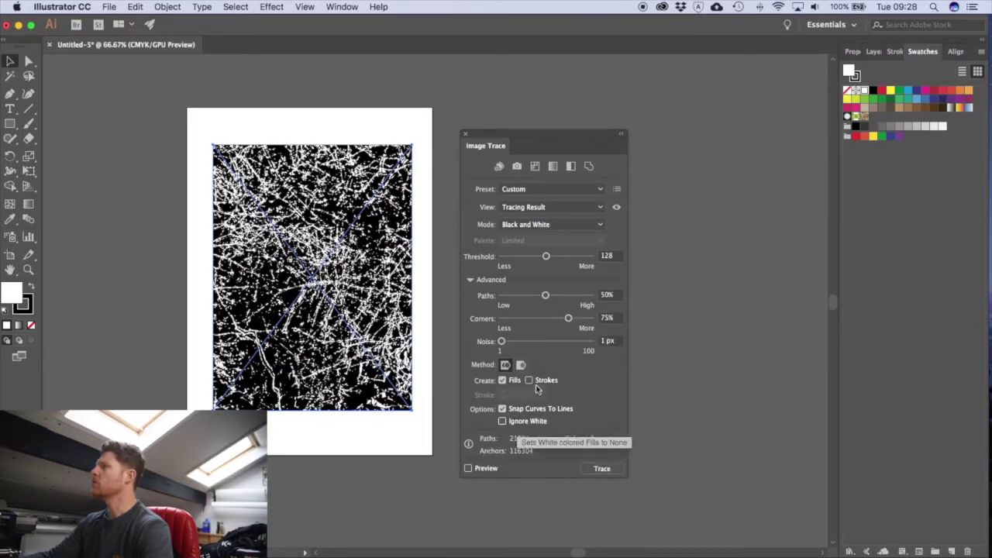
left_click_drag(568, 318, 593, 318)
left_click_drag(546, 296, 608, 300)
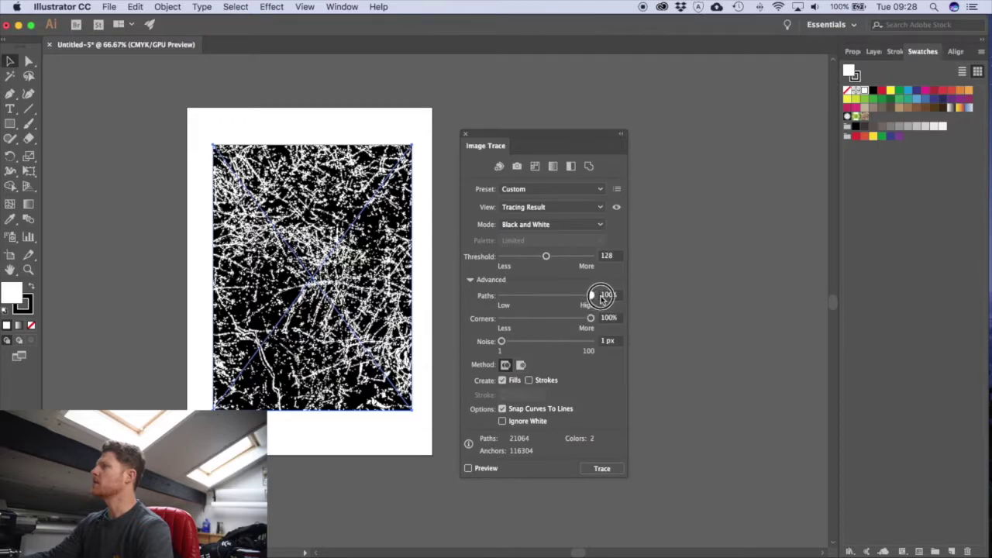
left_click(469, 468)
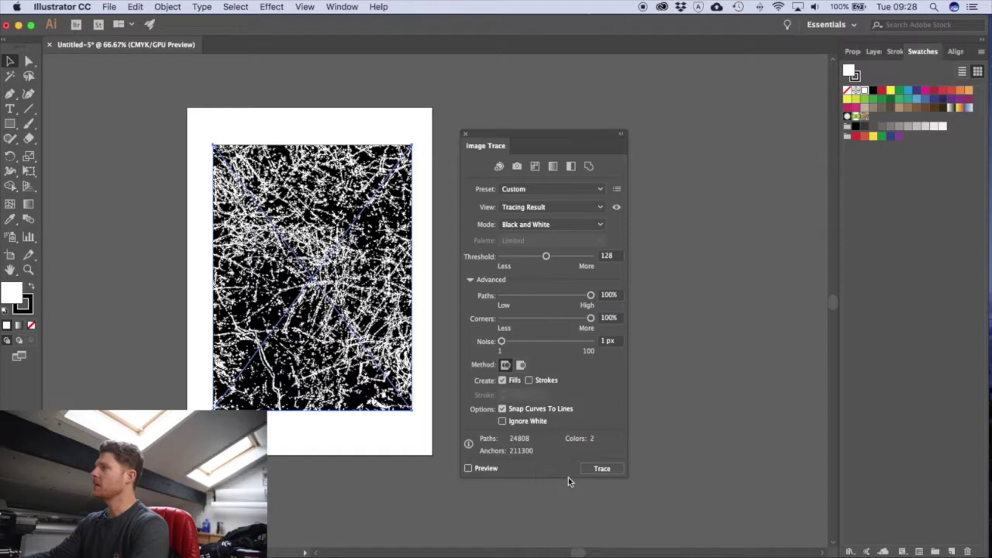
left_click(596, 470)
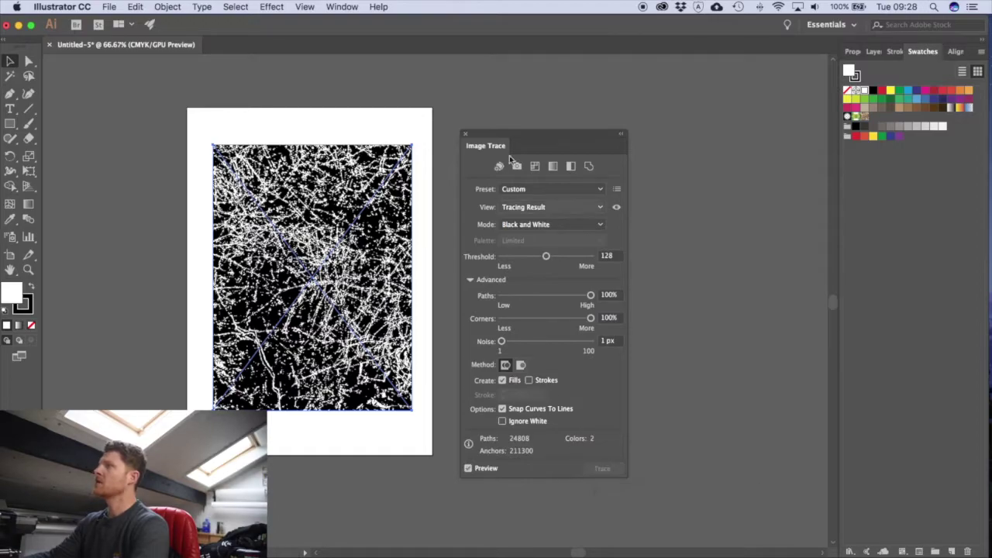
- Close the Image Trace settings and expand the traced texture's Object and Fill into editable vector shapes
left_click(466, 134)
left_click(172, 6)
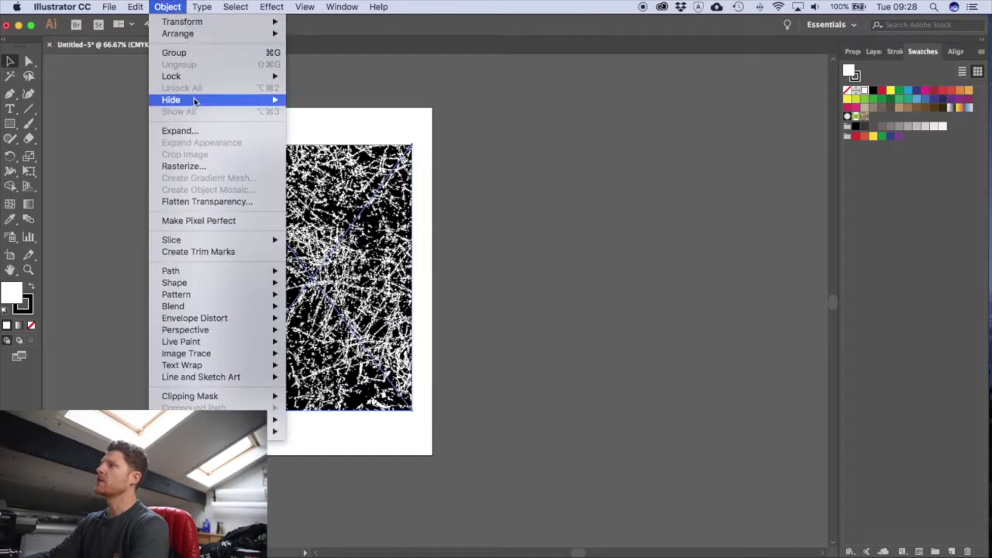
left_click(190, 132)
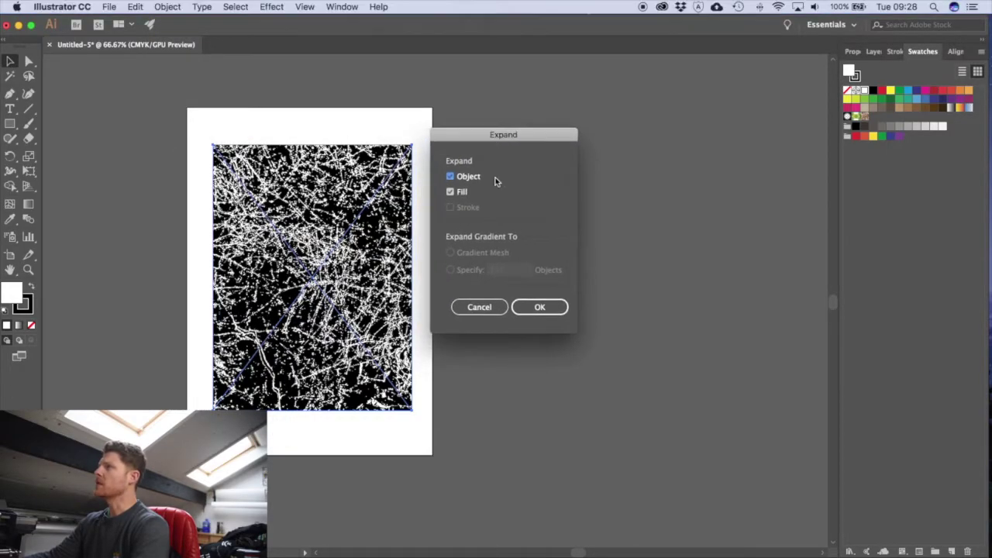
left_click(528, 312)
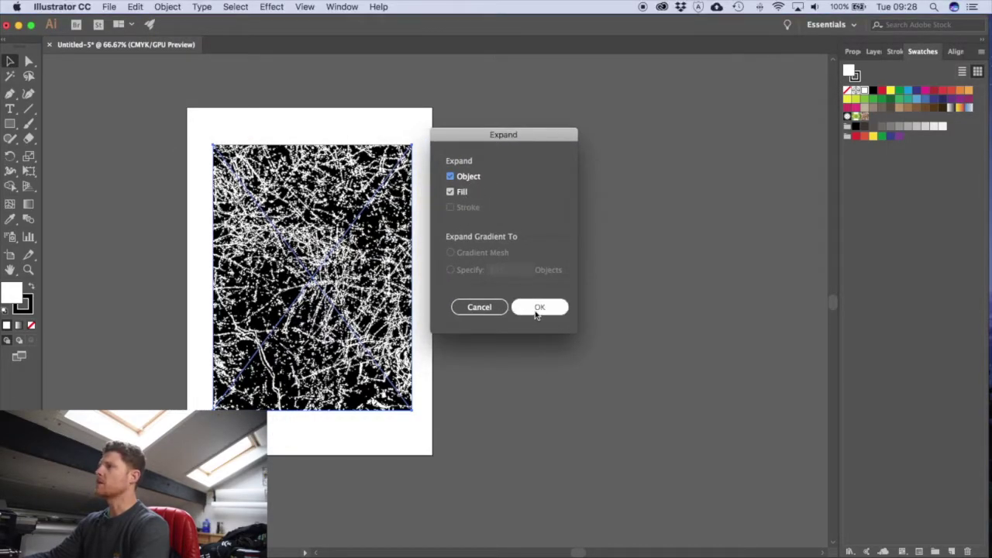
left_click(535, 311)
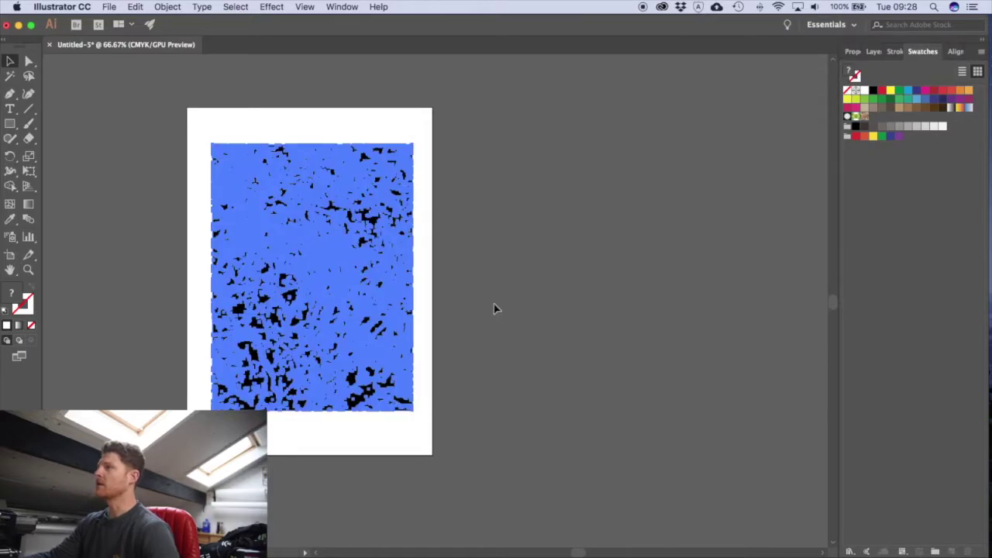
left_click(494, 308)
- Examine the expanded texture's paths in Outline view and inspect the scratch detail up close in Preview
scroll(414, 326, "left", 2)
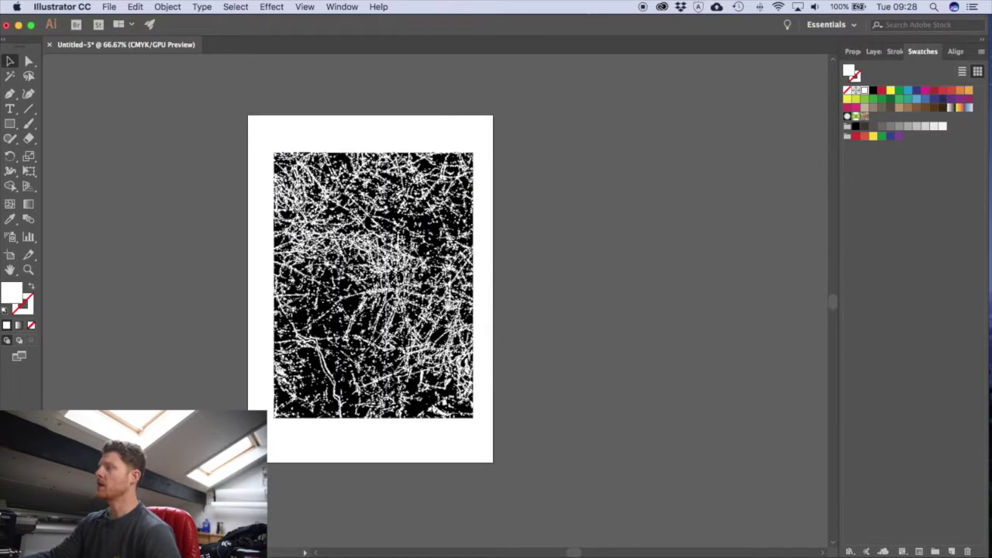
scroll(496, 326, "up", 2)
left_click(520, 335)
key("super+equal")
key("super+y")
scroll(437, 312, "left", 1)
scroll(438, 311, "up", 2)
left_click_drag(396, 332, 444, 237)
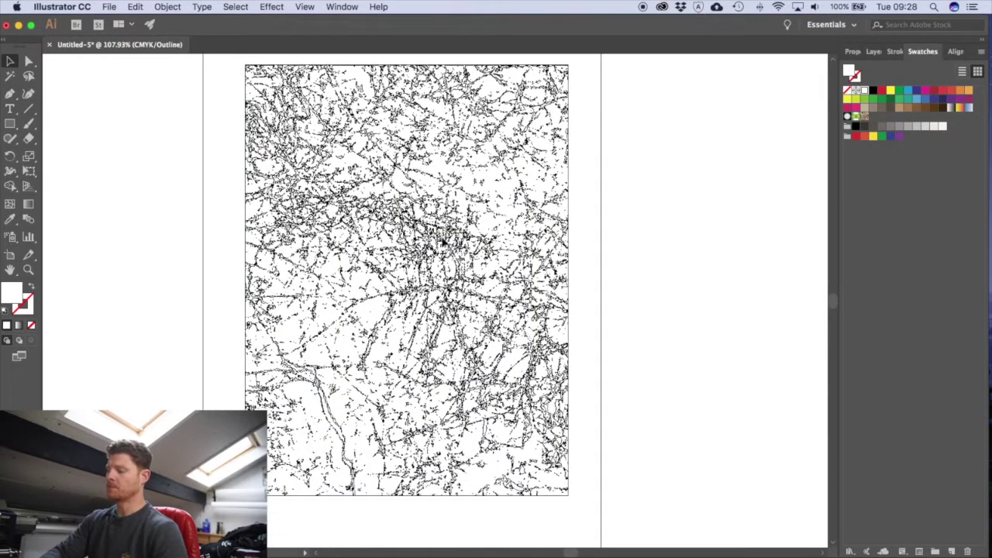
key("super+y")
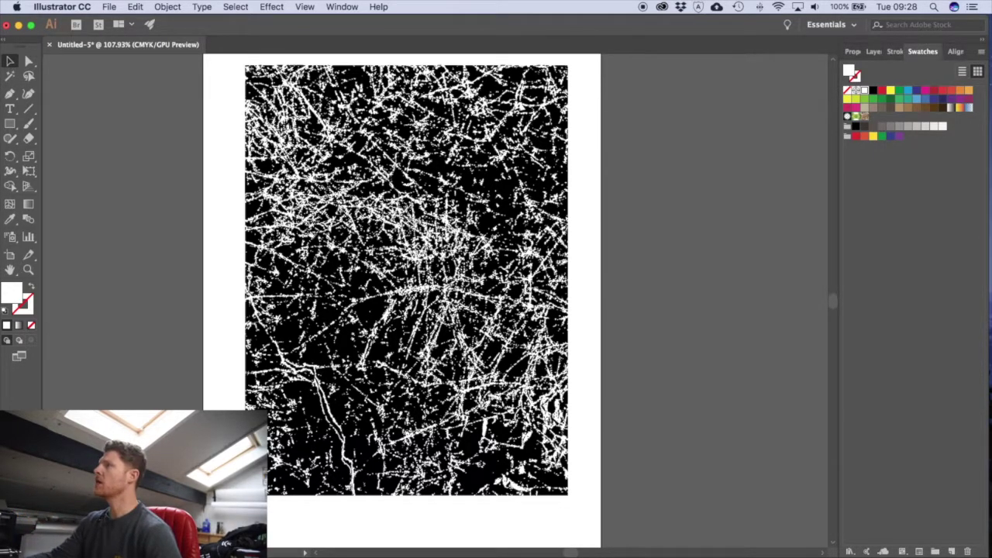
left_click_drag(379, 263, 558, 358)
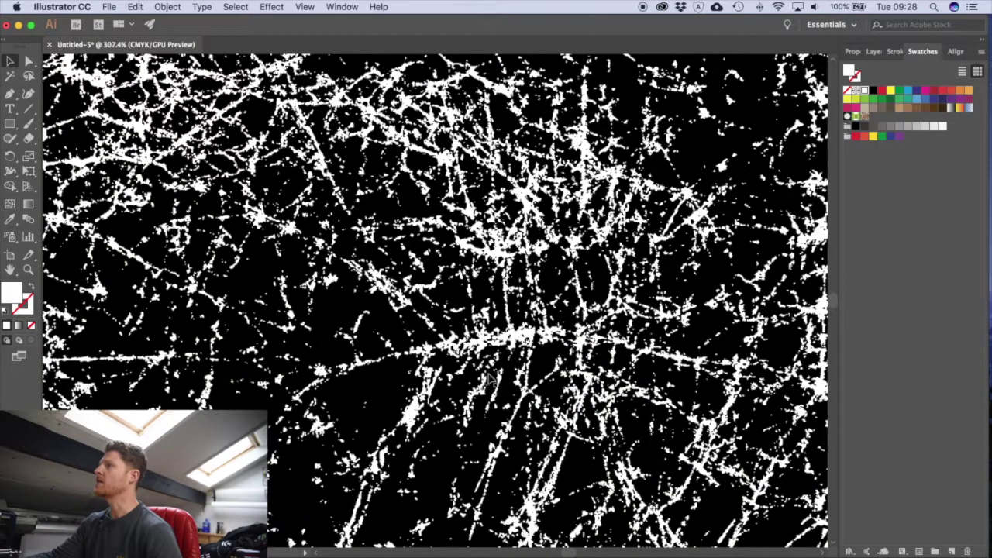
- Select all black-filled shapes of the expanded texture by their matching fill and delete them
key("a")
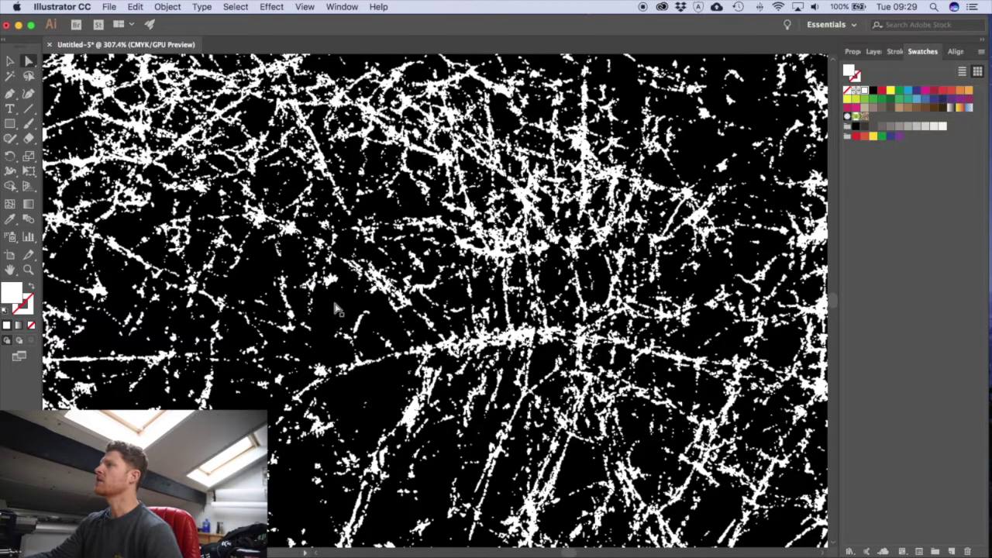
key("super+a")
left_click(236, 7)
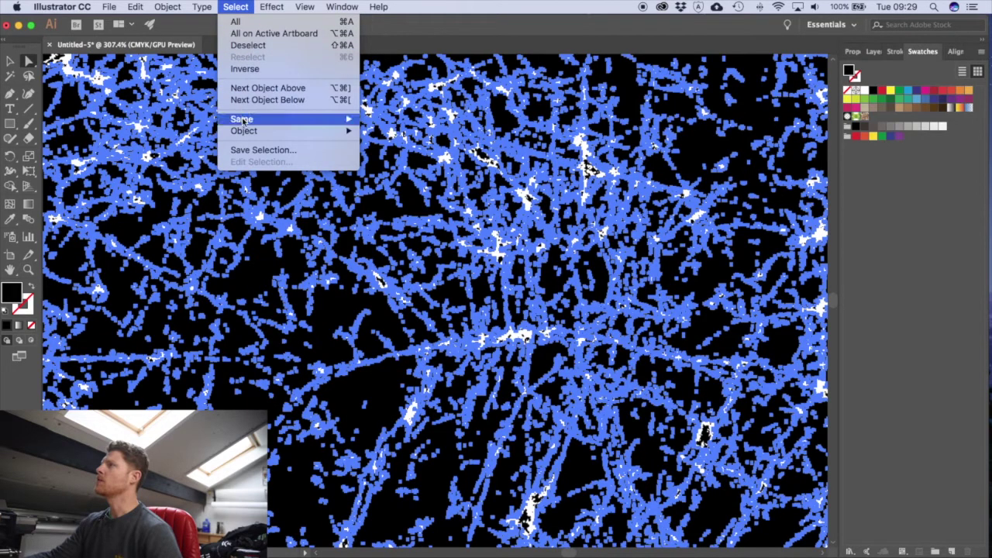
mouse_move(246, 118)
left_click(393, 168)
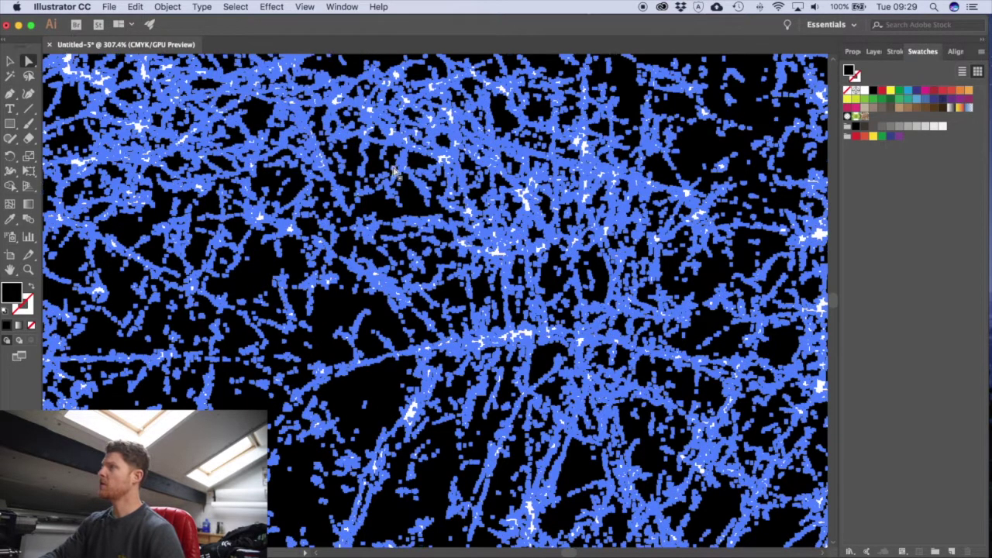
key("Delete")
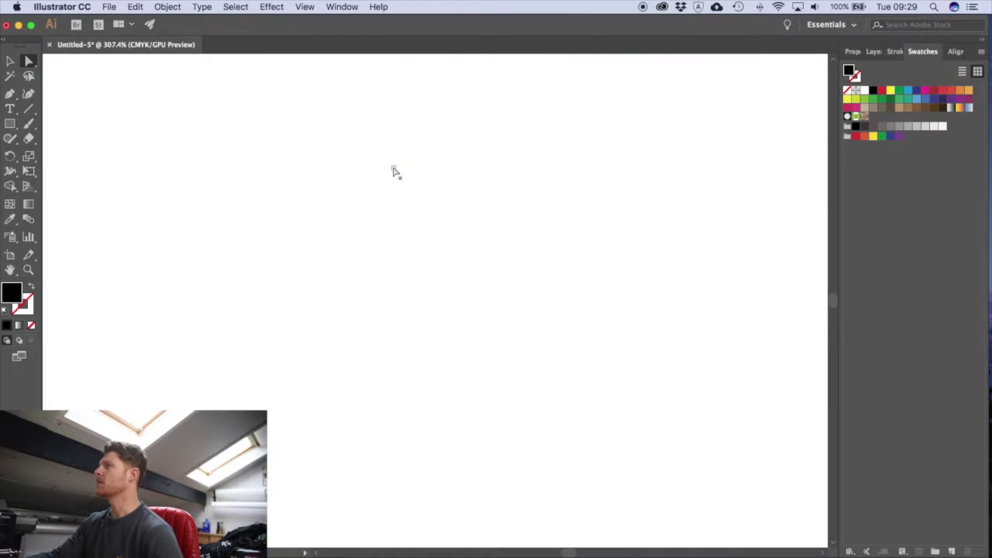
- Select all the remaining white texture shapes on the artboard and show the Pathfinder options
scroll(448, 292, "down", 5)
key("v")
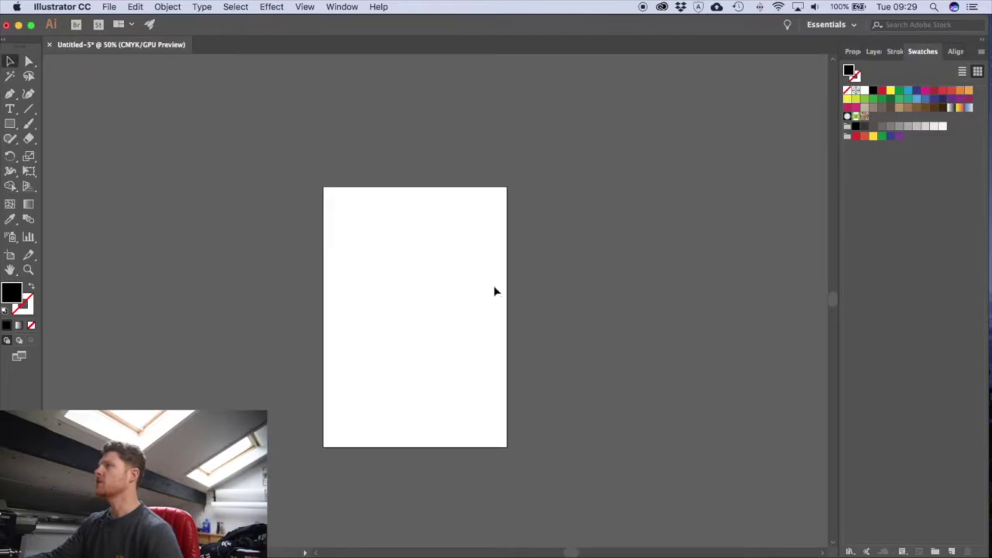
key("super+z")
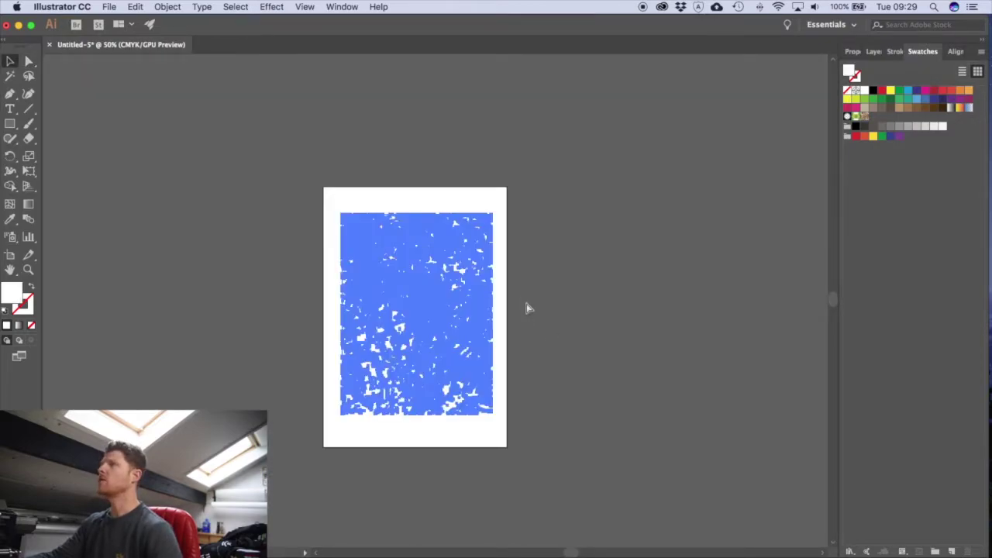
key("super+shift+F9")
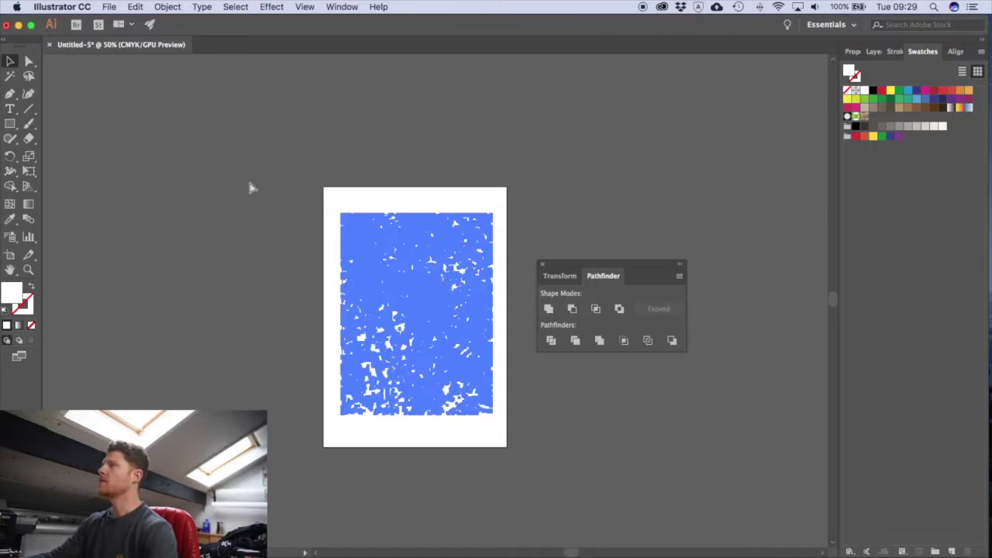
- Open distressTshirt.ai from the Design For Distress folder
key("super+o")
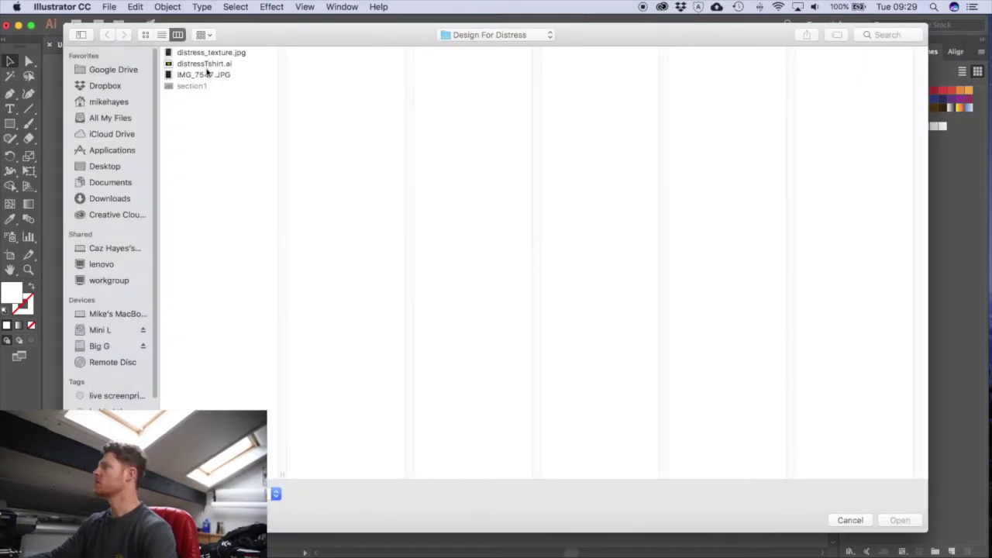
left_click(205, 65)
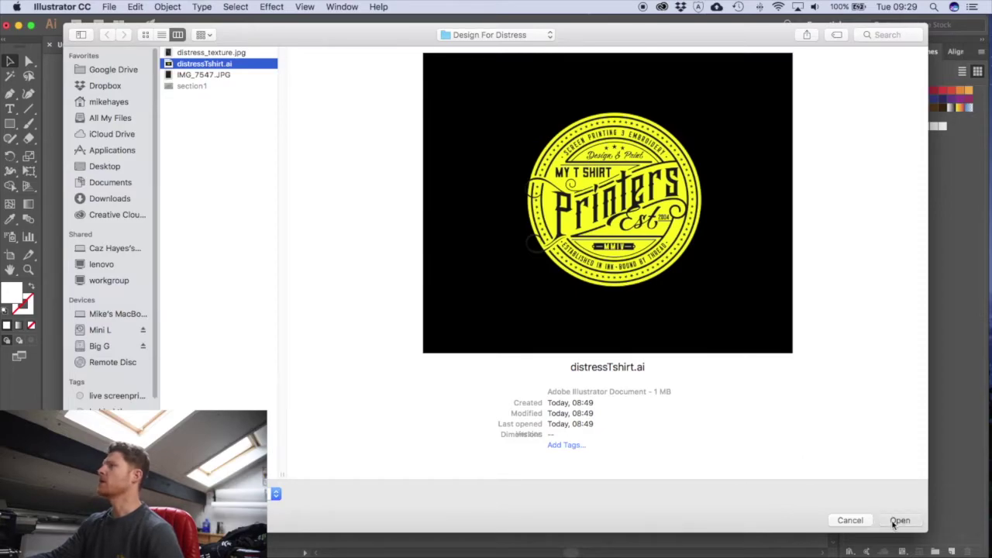
left_click(899, 521)
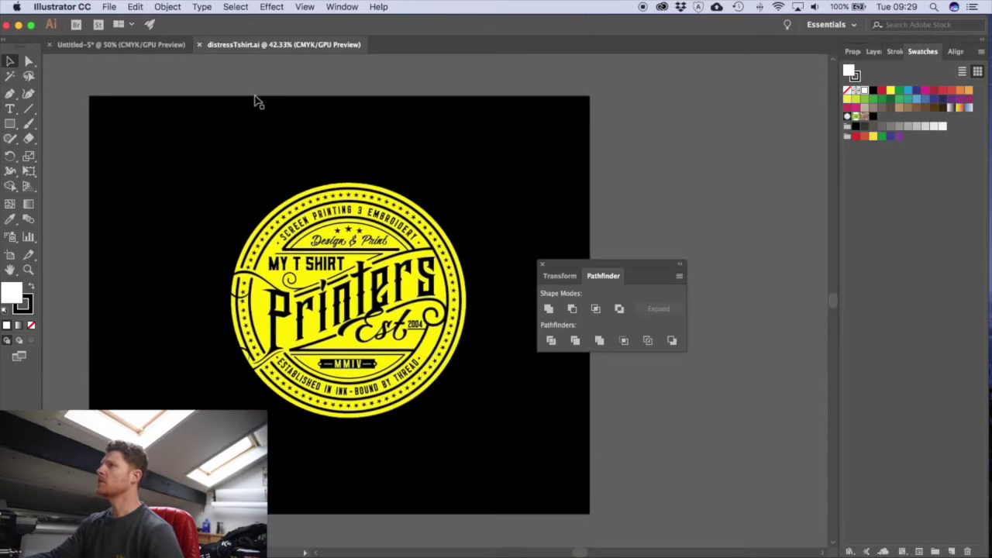
- Copy the white texture from the untitled document and paste it into distressTshirt.ai
left_click(141, 48)
left_click(421, 257)
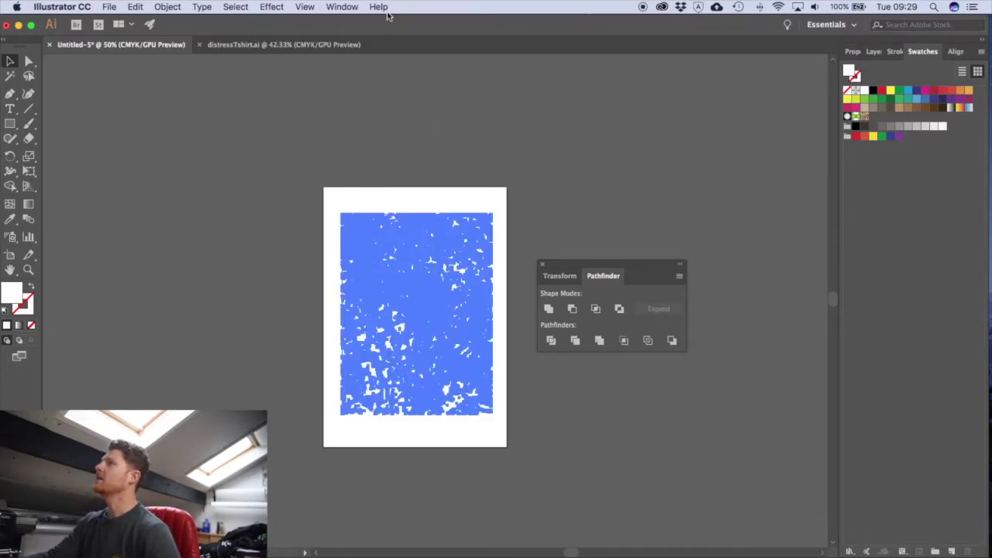
left_click(293, 43)
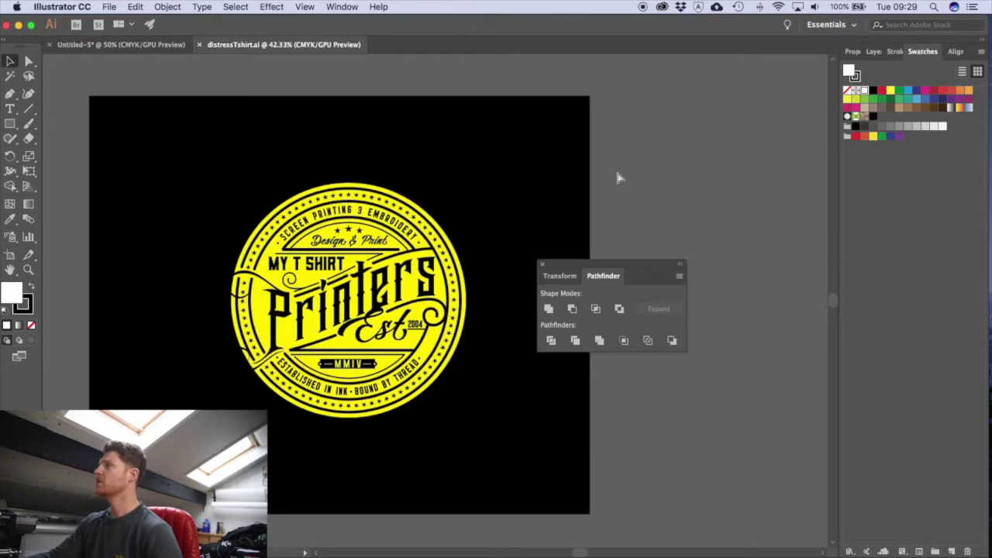
key("super+v")
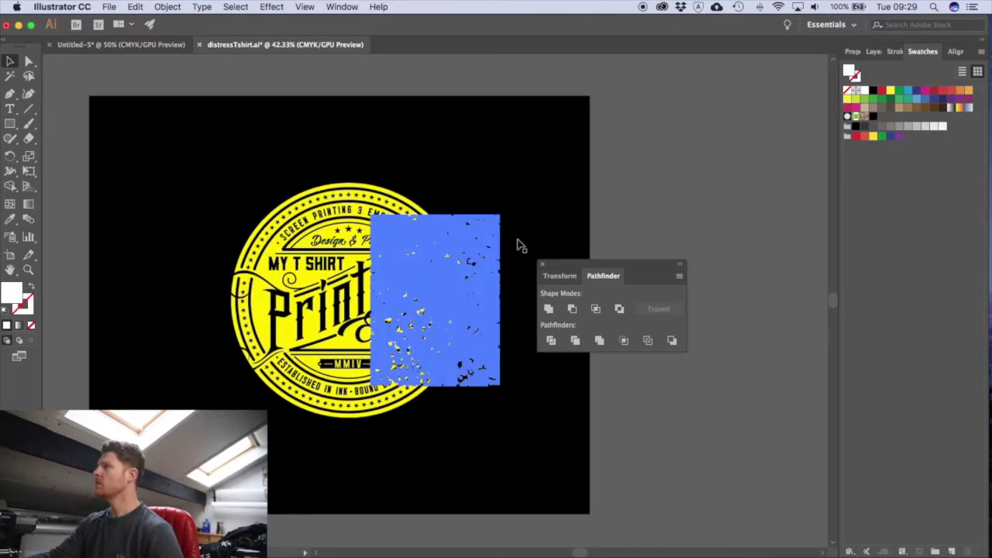
- Enlarge the pasted texture proportionally and move it over the yellow circular badge so it covers the design
key("e")
left_click_drag(499, 216, 560, 135)
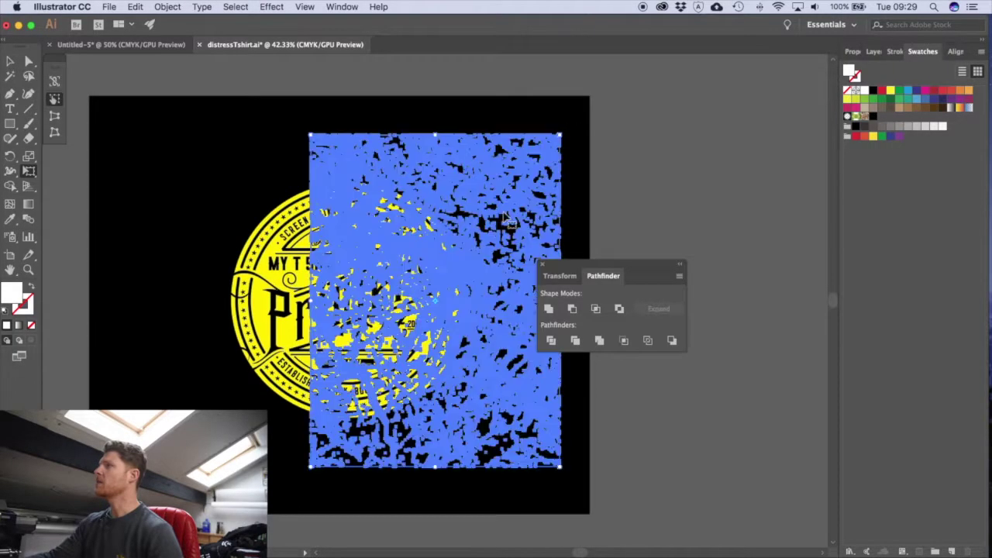
key("v")
left_click_drag(498, 216, 412, 213)
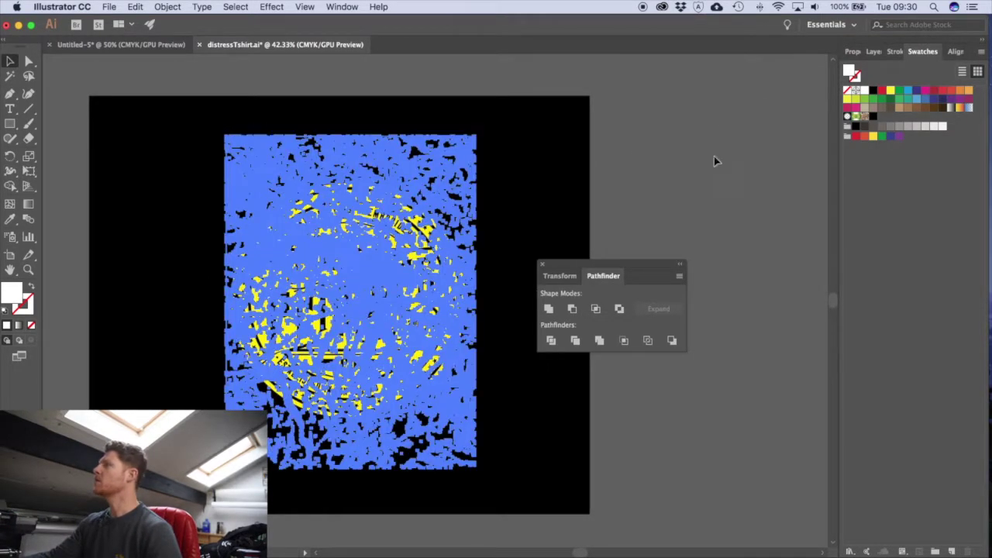
- Recolour the texture over the badge with the black swatch to match the artwork's background
left_click(718, 155)
key("super+z")
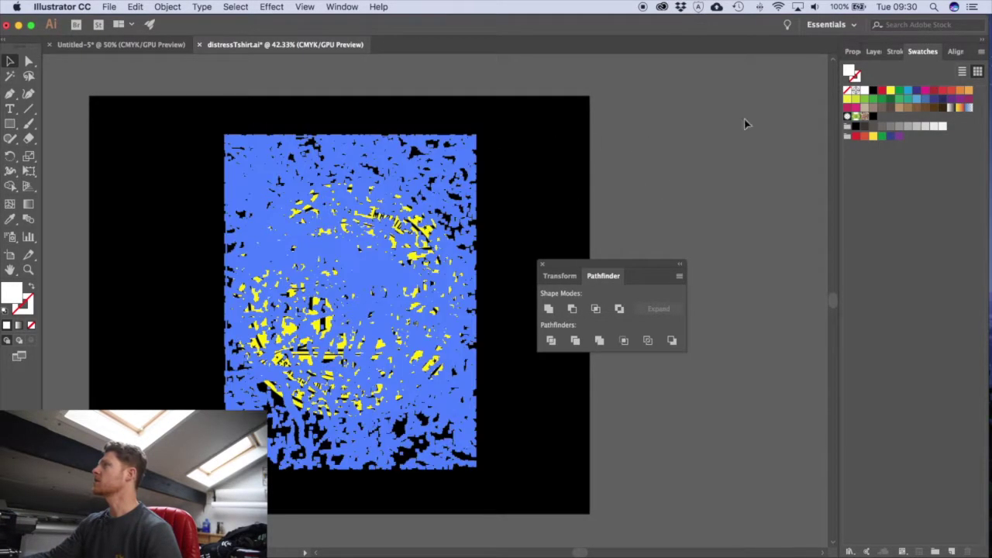
left_click(874, 117)
left_click(620, 196)
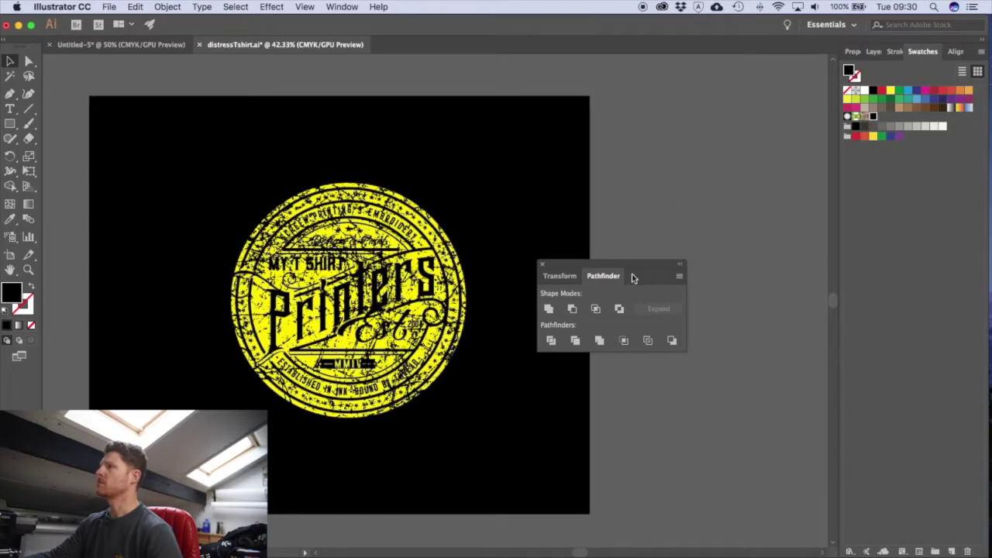
- Enlarge the black texture from the badge until it extends past the black background's upper and lower edges
left_click(418, 345)
key("e")
left_click_drag(476, 468, 673, 554)
key("v")
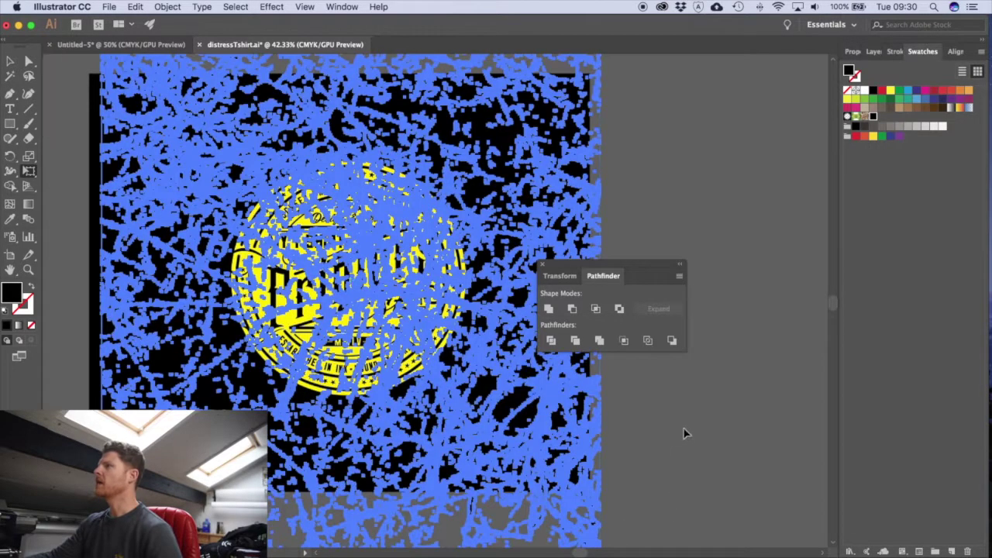
- Undo the last enlargement of the black texture and leave it deselected
left_click(683, 430)
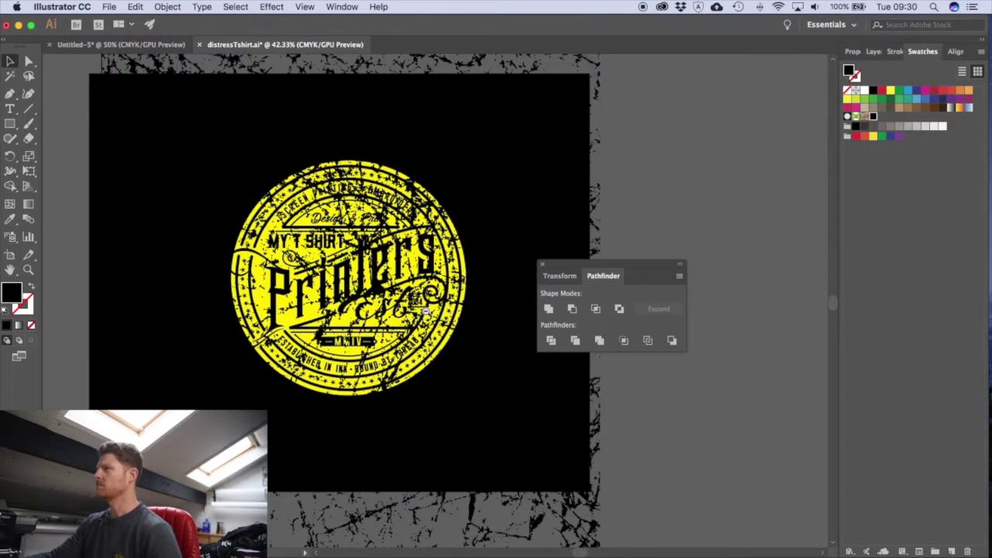
key("super+equal")
key("super+z")
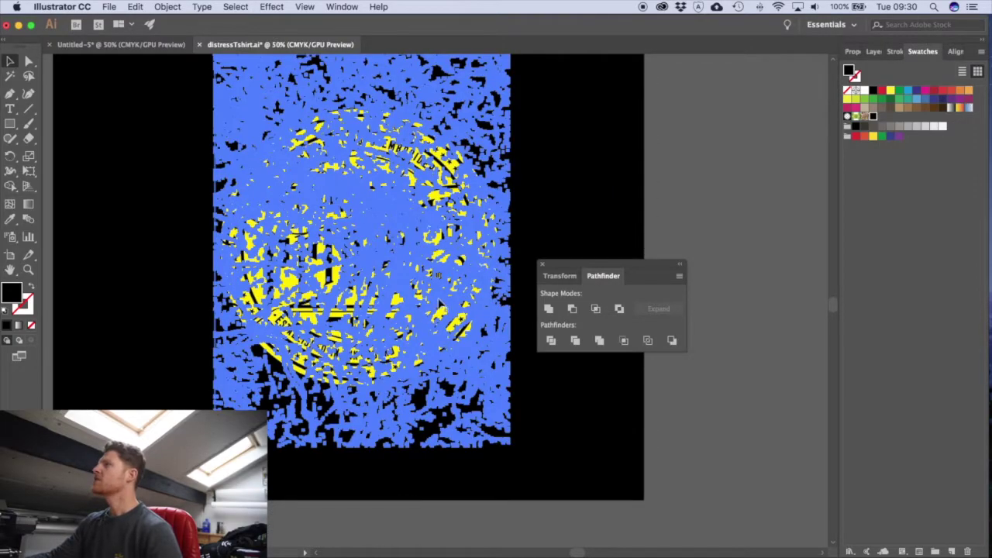
left_click(658, 401)
- Move the Pathfinder panel clear of the badge and delete the black texture fleck covering the D of "Designs"
left_click_drag(396, 251, 528, 347)
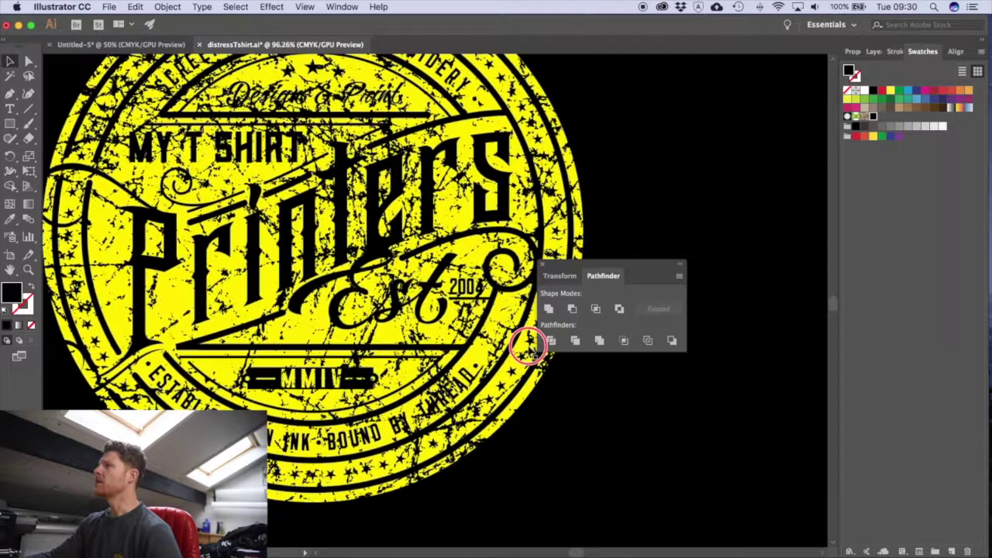
left_click_drag(578, 264, 684, 260)
left_click_drag(475, 234, 521, 306)
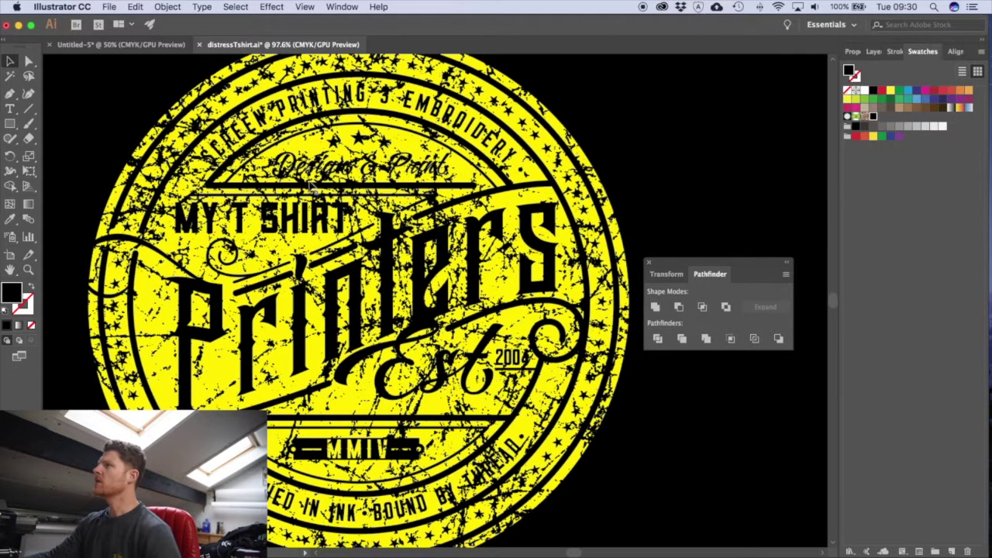
scroll(307, 189, "up", 5)
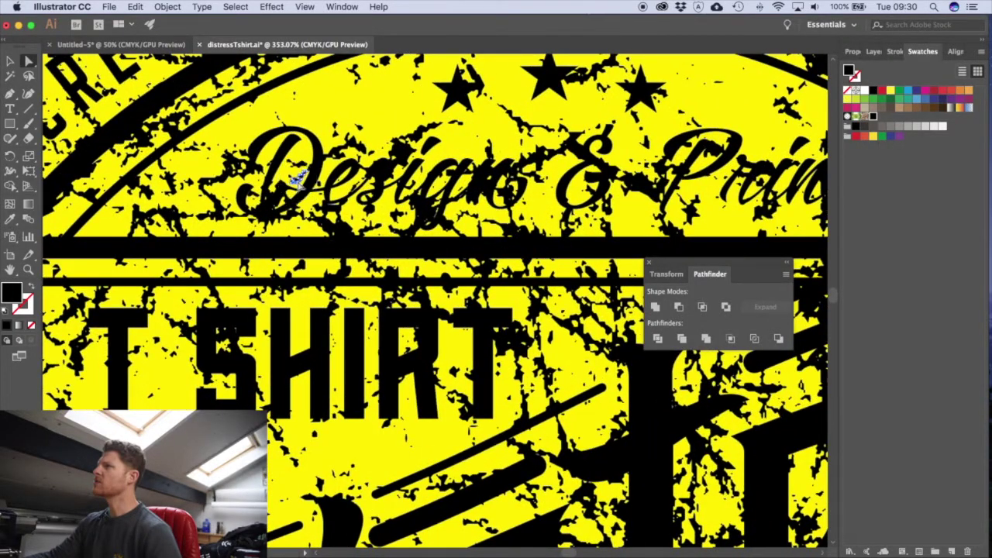
left_click(273, 198)
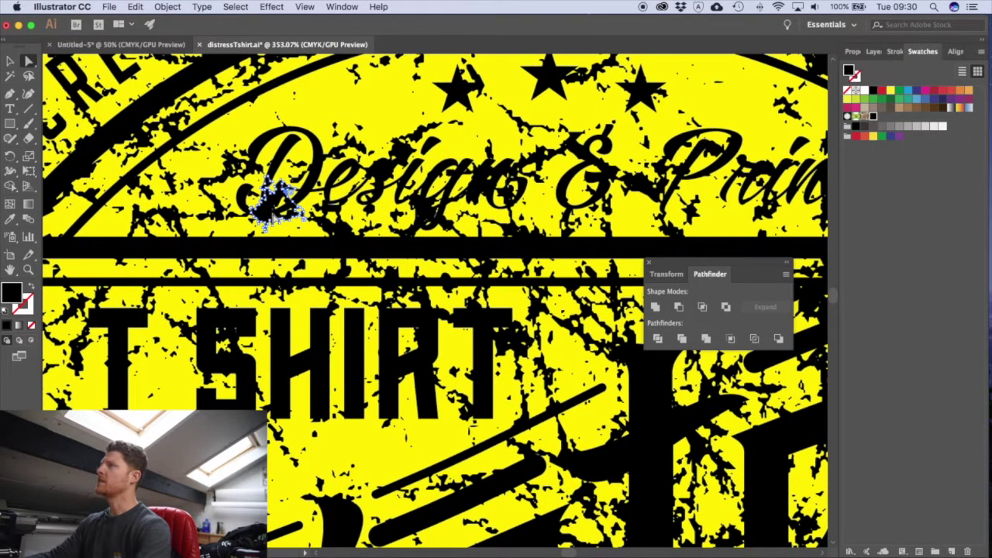
key("Delete")
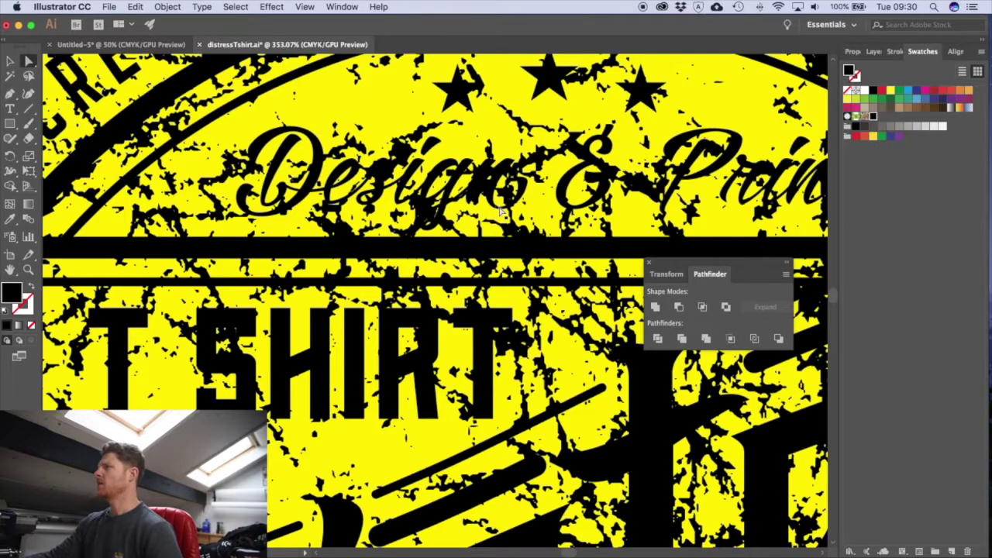
- Add a yellow stroke to the badge's two curved text lines, "Designs & Print" and "MY T SHIRT", and adjust the stroke weight
key("super+1")
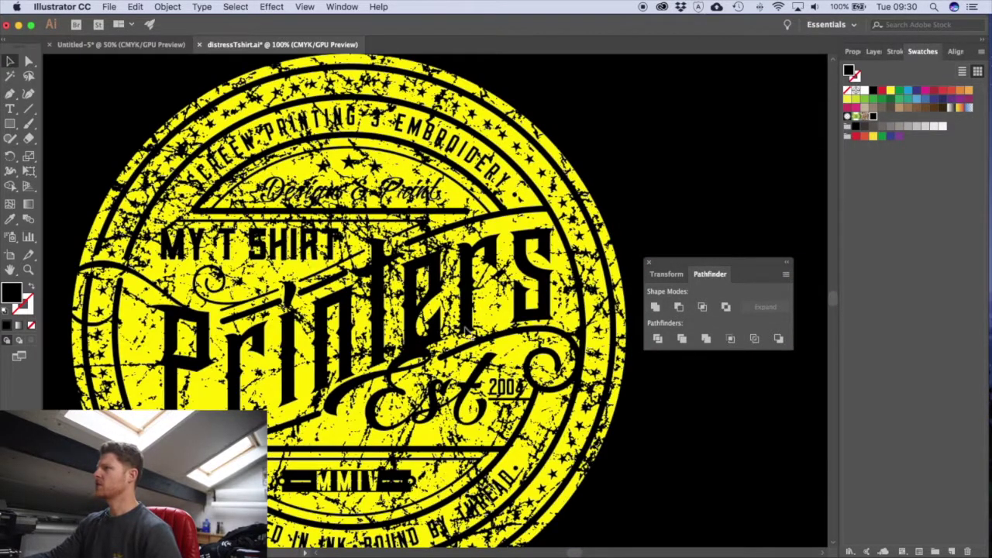
key("super+minus")
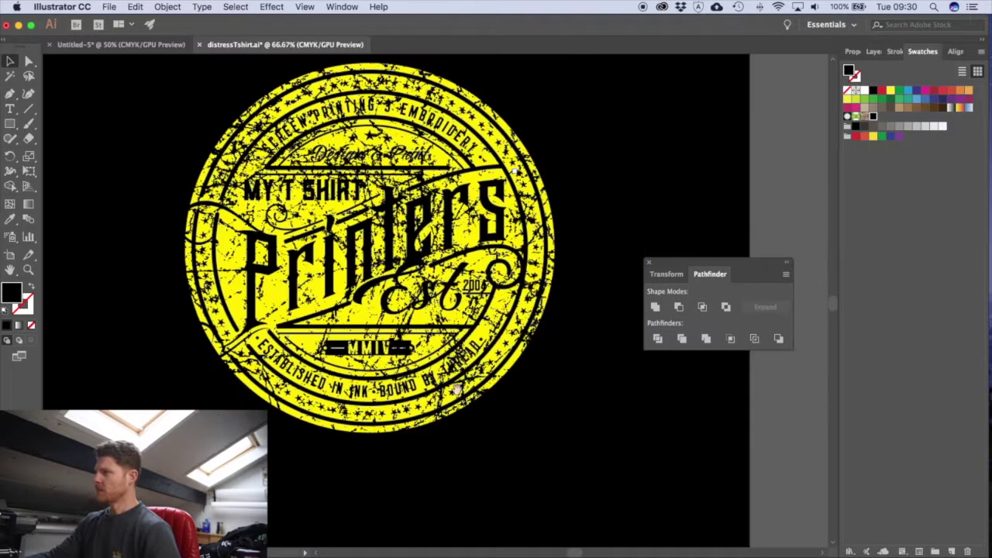
left_click(366, 402)
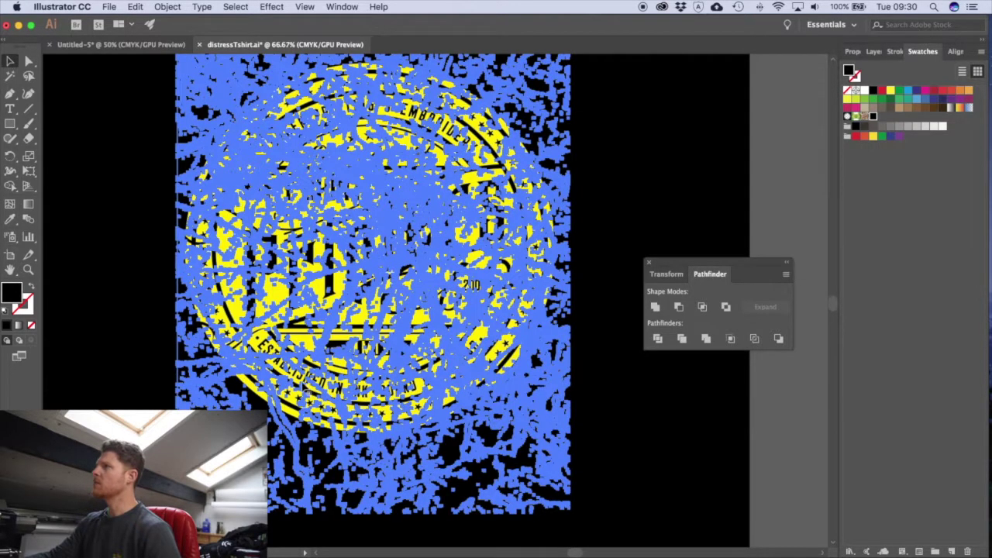
key("super+shift+a")
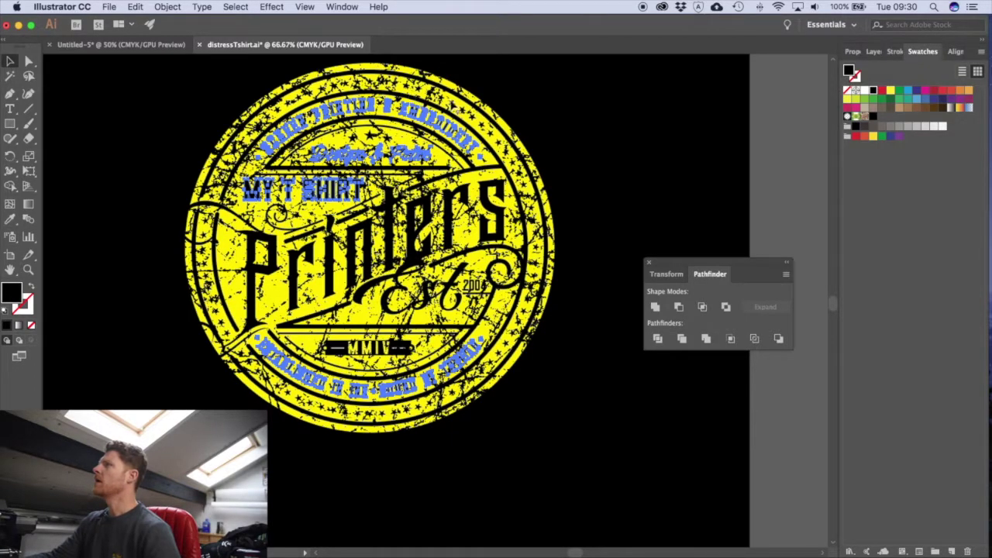
left_click(436, 94)
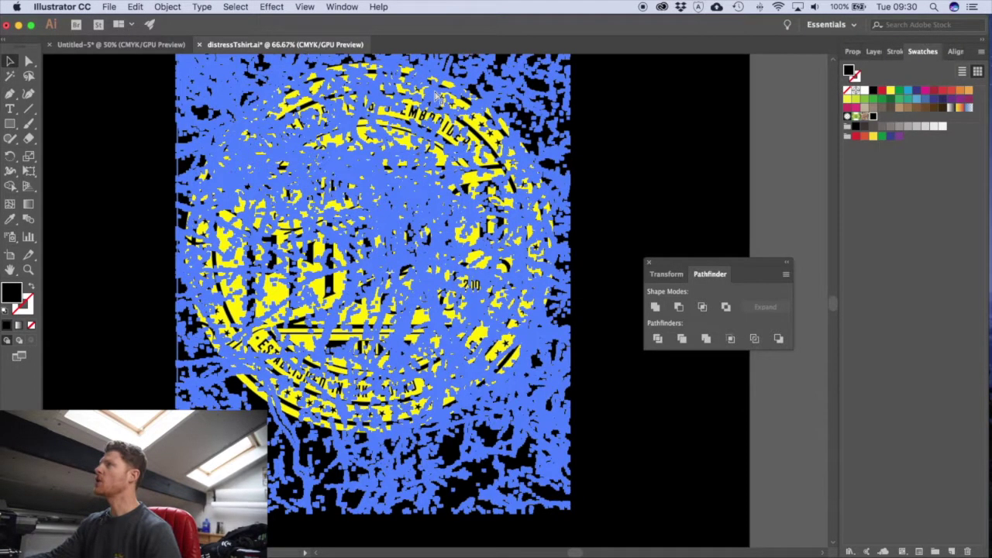
key("super+shift+a")
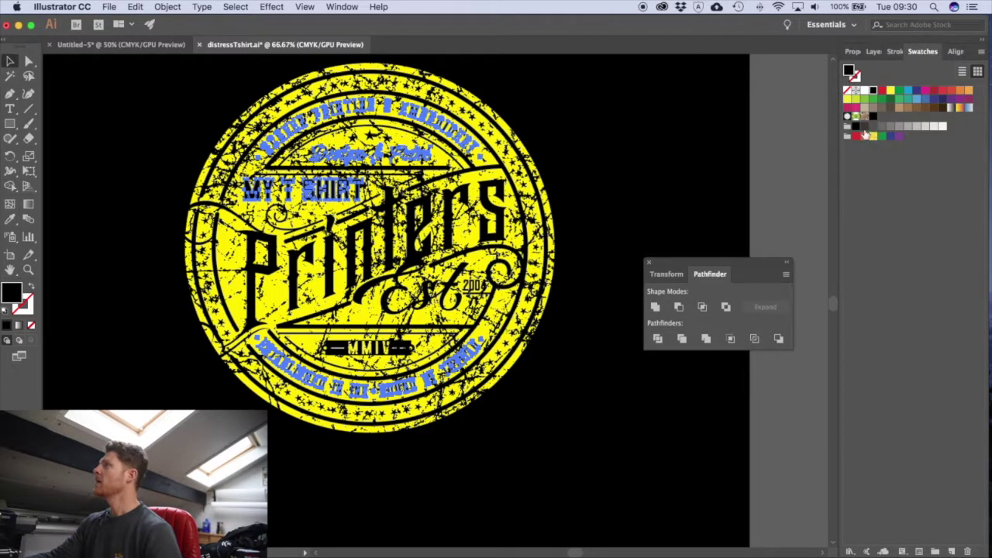
key("x")
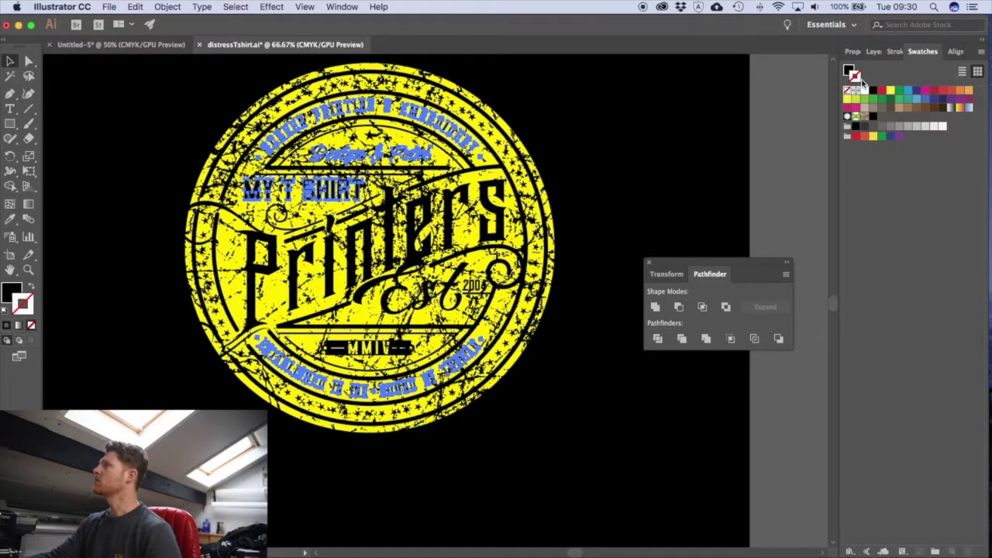
left_click(890, 91)
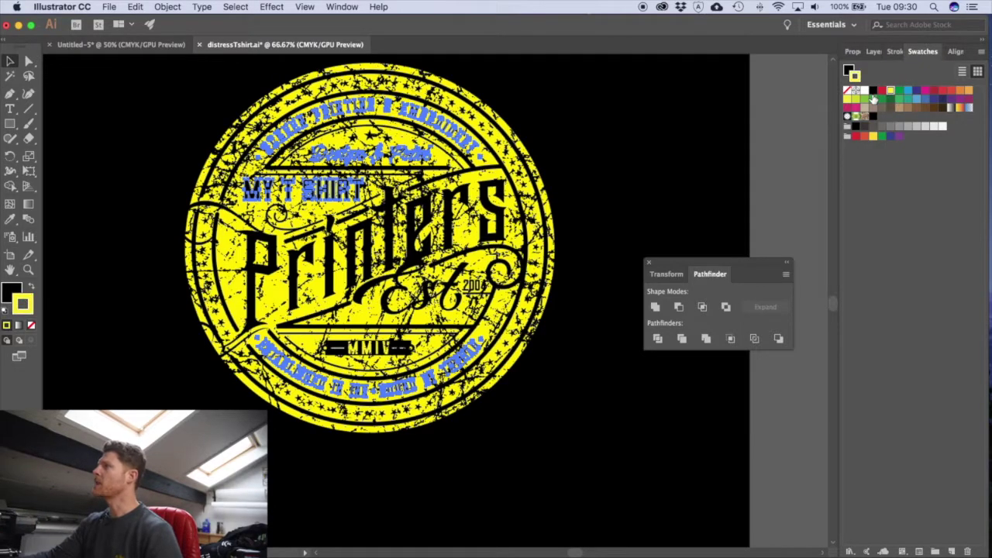
left_click(895, 52)
left_click(891, 71)
left_click(798, 127)
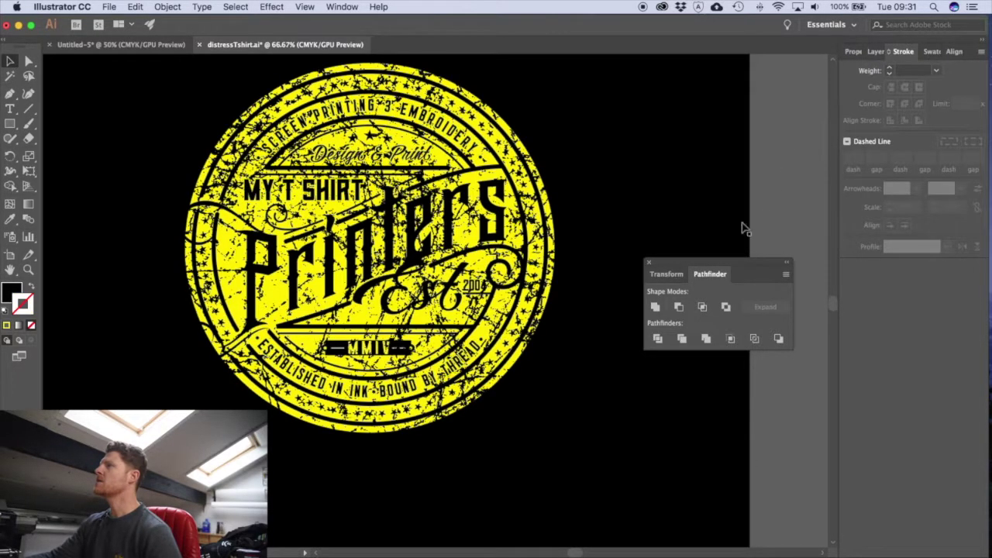
scroll(567, 317, "up", 1)
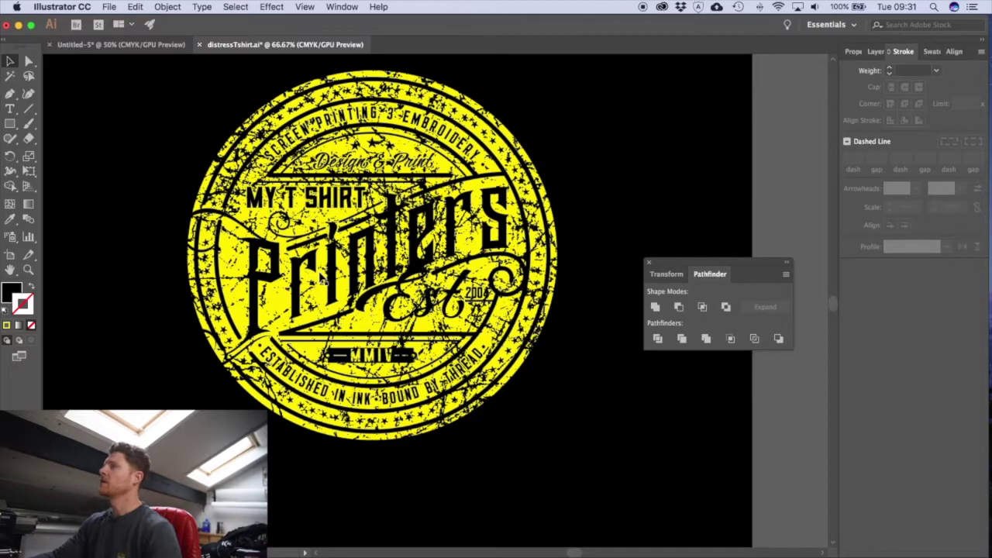
left_click(235, 271)
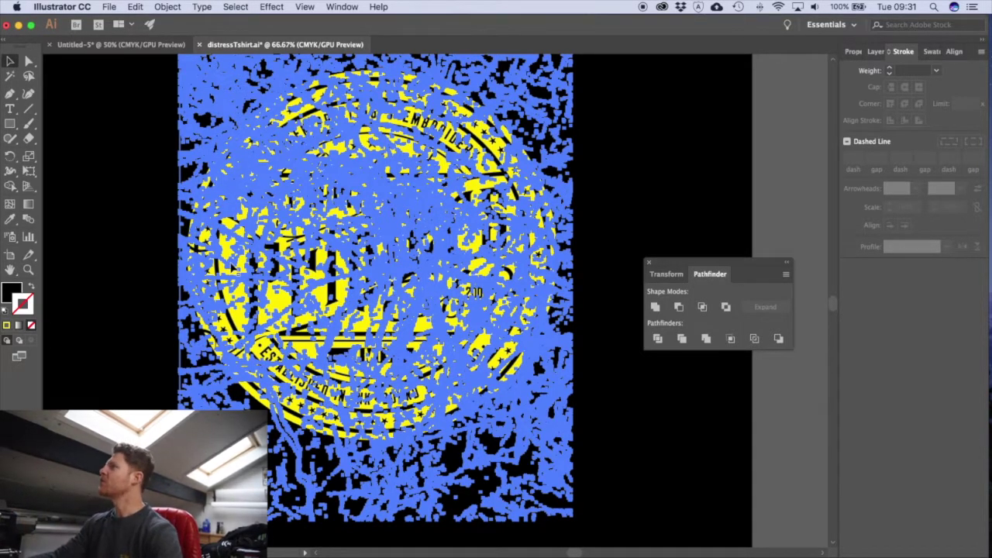
left_click(747, 182)
scroll(535, 248, "up", 3)
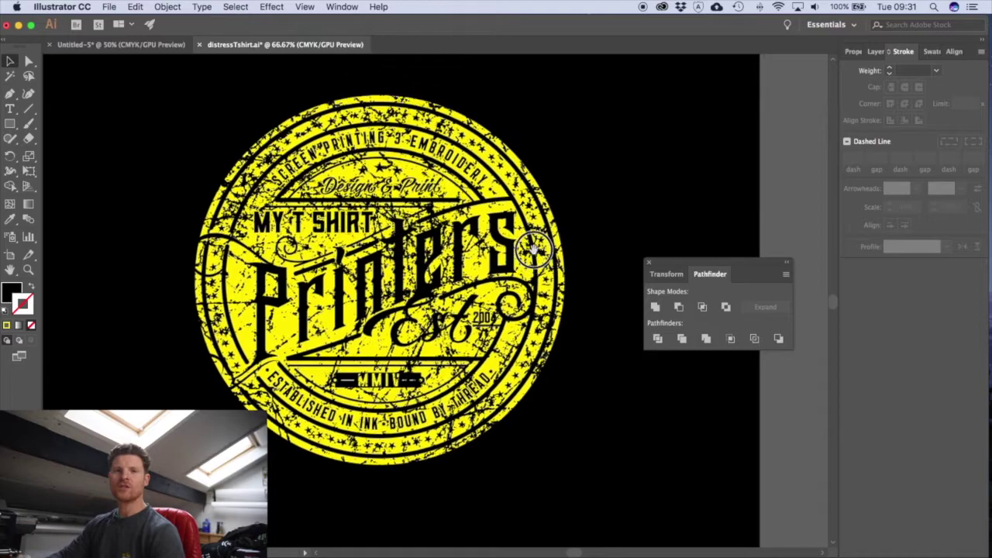